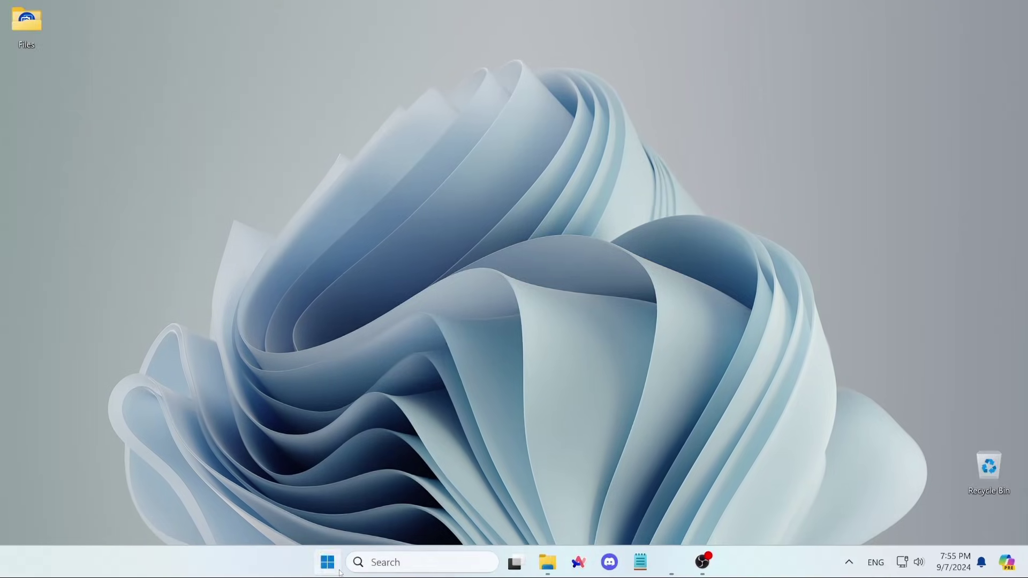
Step: Uninstall Microsoft 365 - en-us via Settings' Installed apps, then minimize Settings
{"action": "key", "text": "super"}
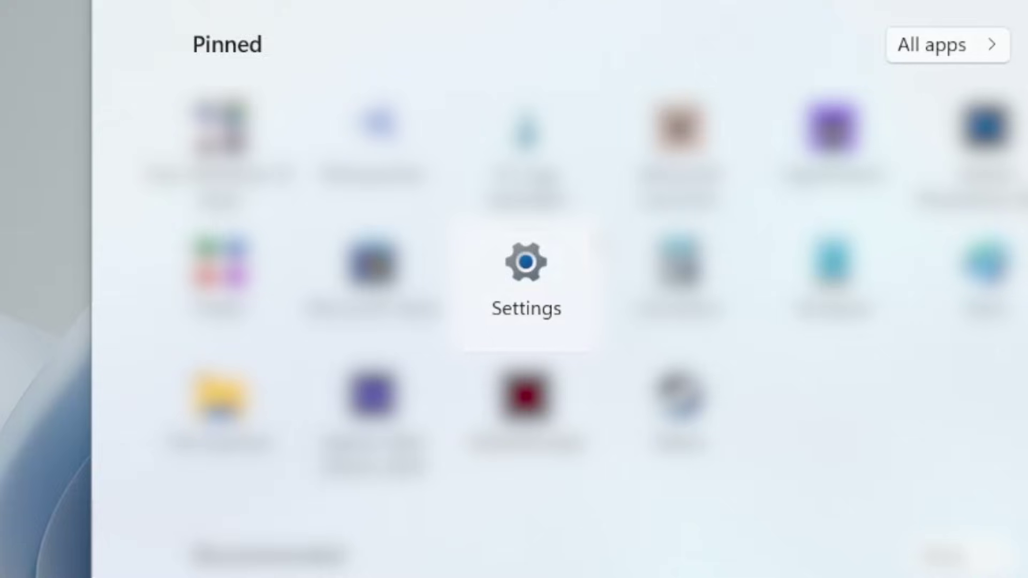
{"action": "left_click", "coordinate": [513, 276]}
{"action": "left_click", "coordinate": [440, 301]}
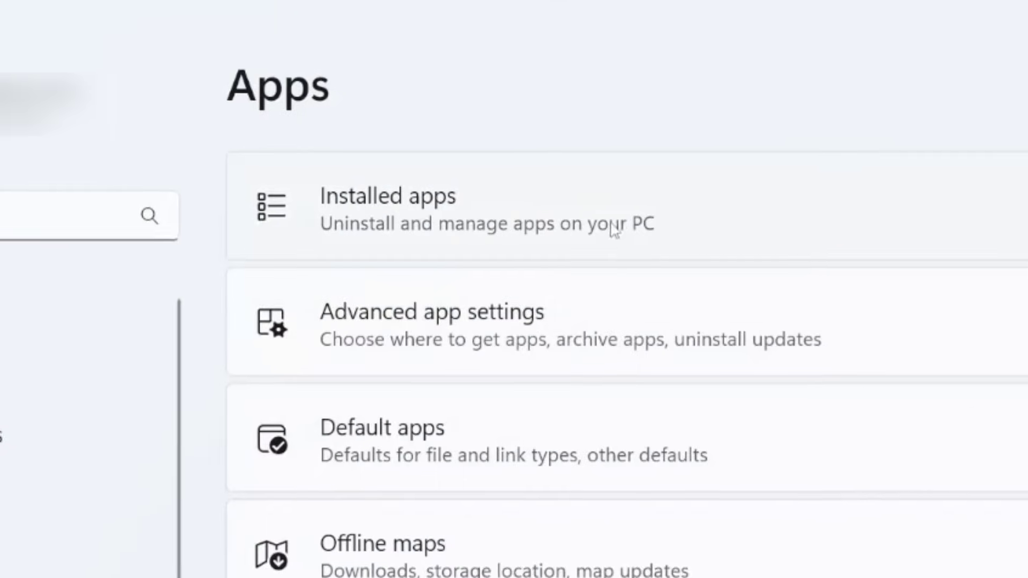
{"action": "left_click", "coordinate": [588, 235]}
{"action": "type", "text": "Microsoft"}
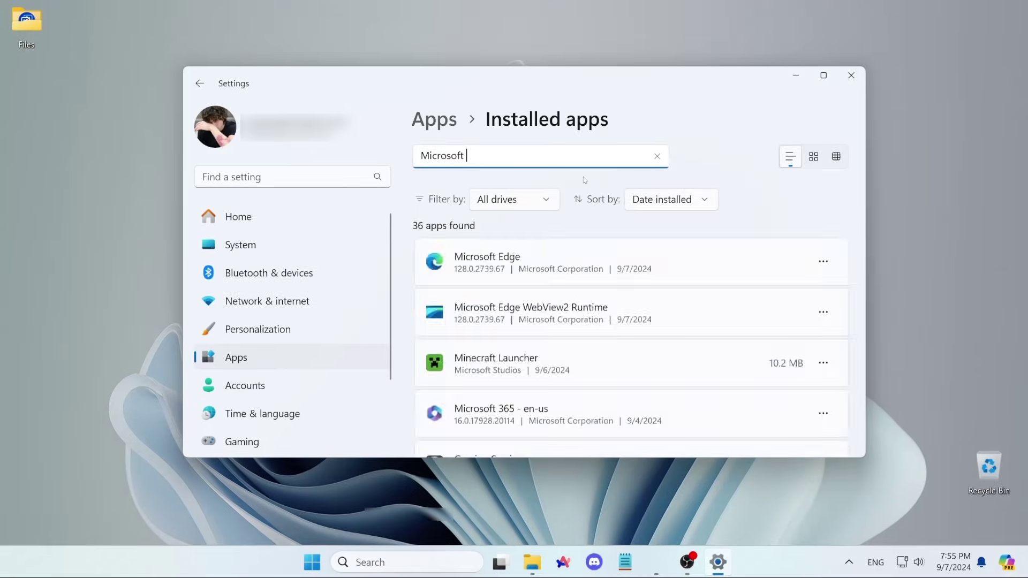
{"action": "type", "text": " 365"}
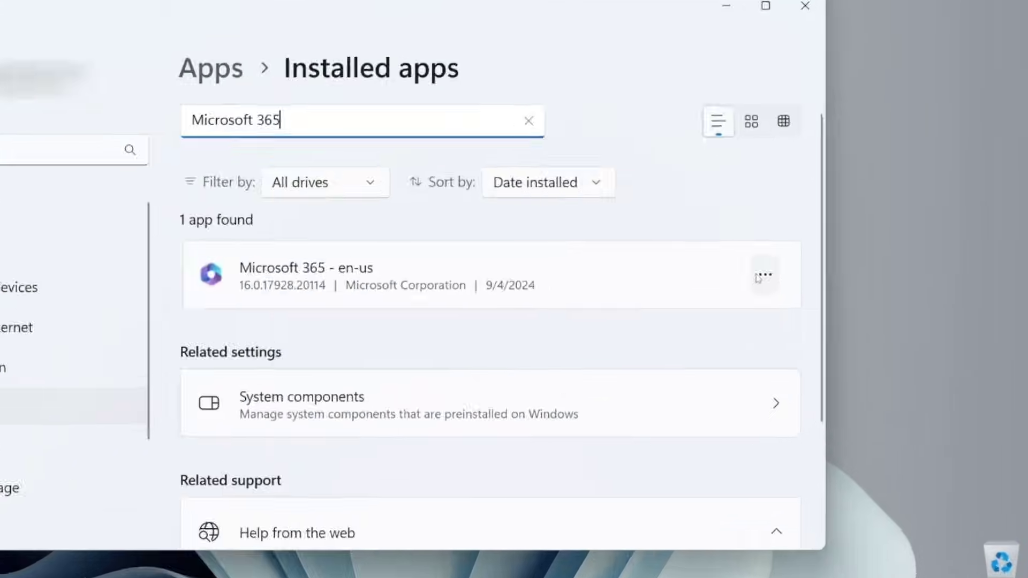
{"action": "left_click", "coordinate": [821, 266]}
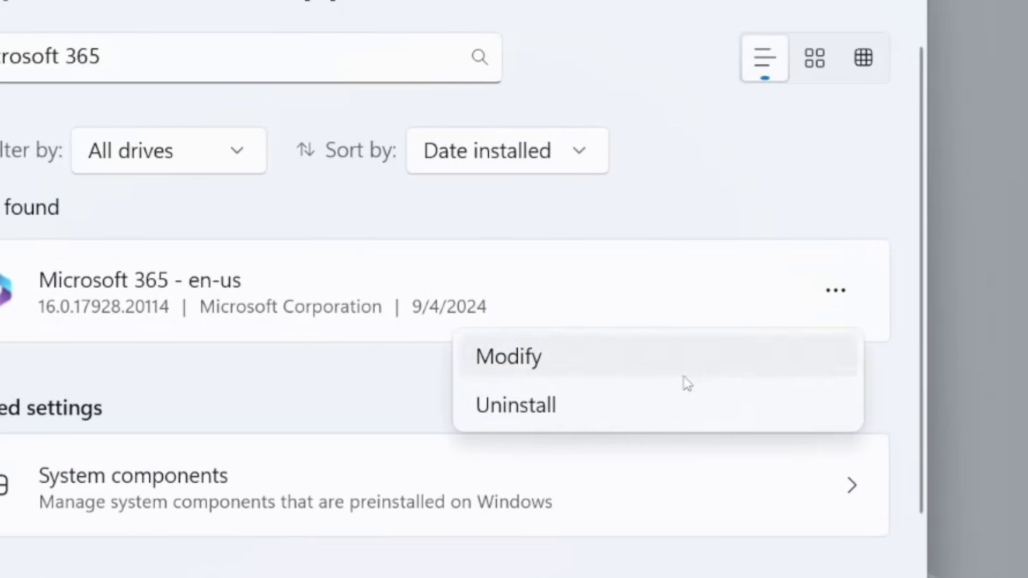
{"action": "left_click", "coordinate": [465, 407]}
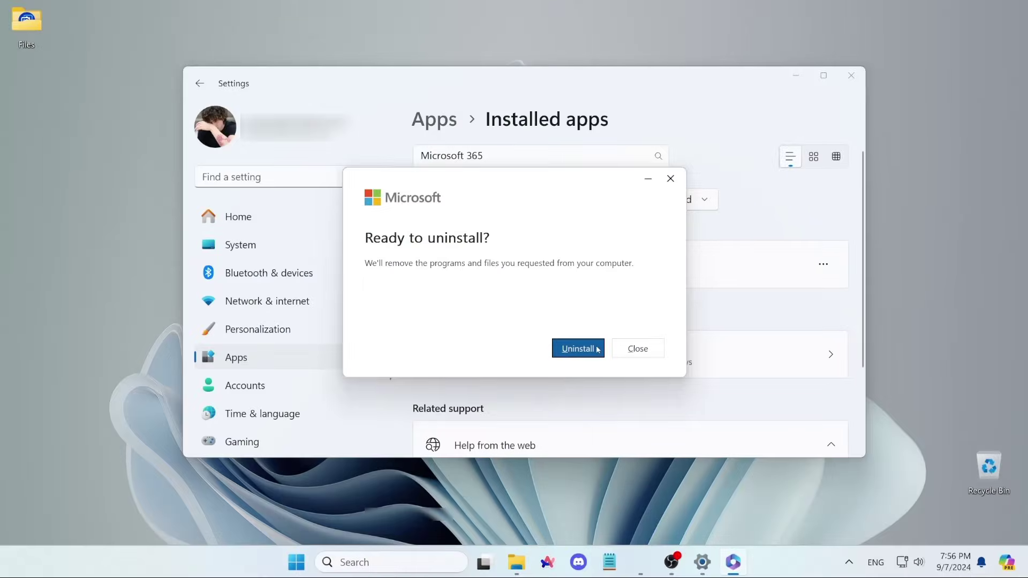
{"action": "left_click", "coordinate": [598, 350]}
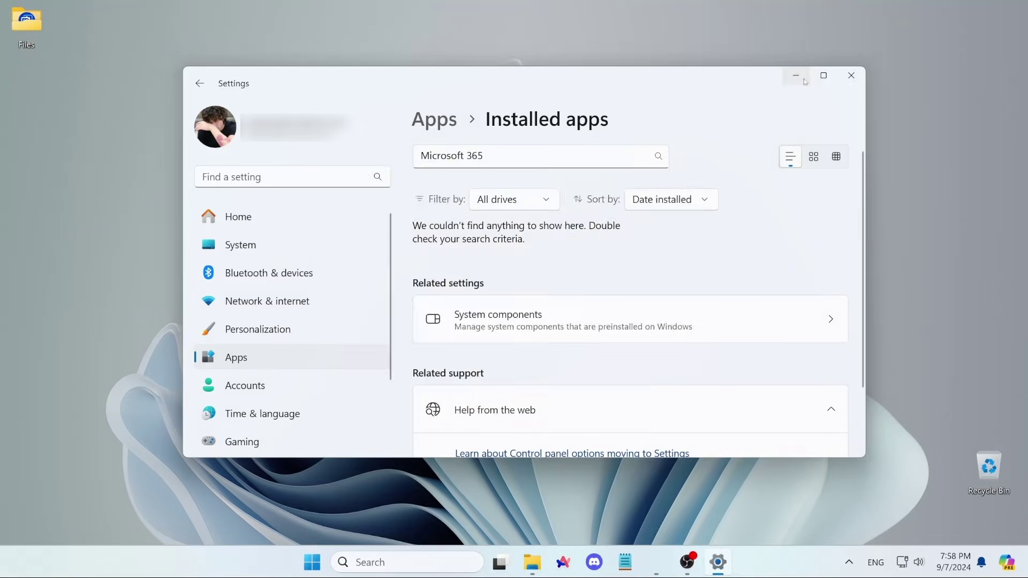
{"action": "left_click", "coordinate": [802, 80]}
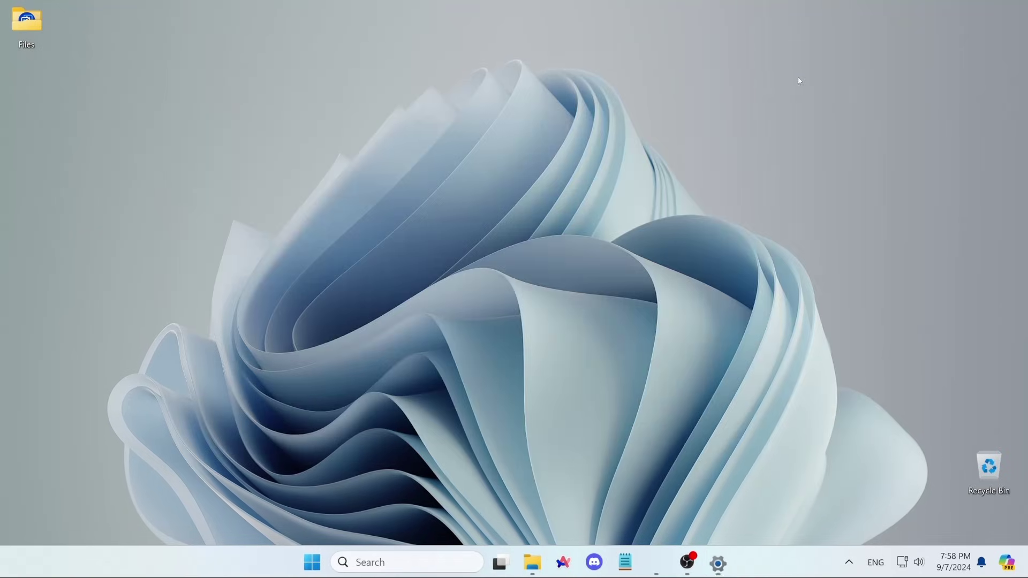
Step: Create a new desktop folder named 'Office 2024'
{"action": "right_click", "coordinate": [466, 234]}
{"action": "mouse_move", "coordinate": [368, 260]}
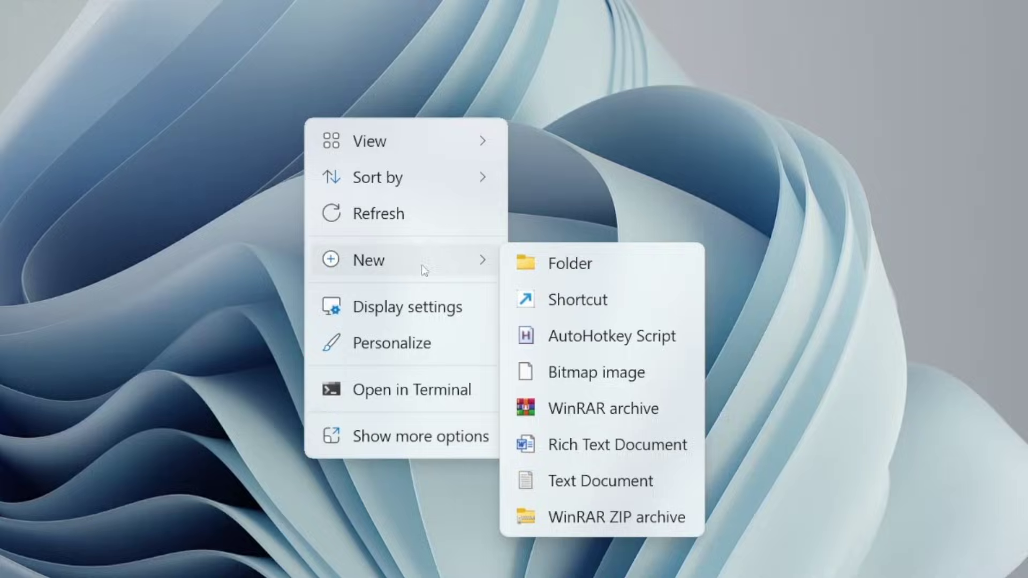
{"action": "left_click", "coordinate": [658, 260]}
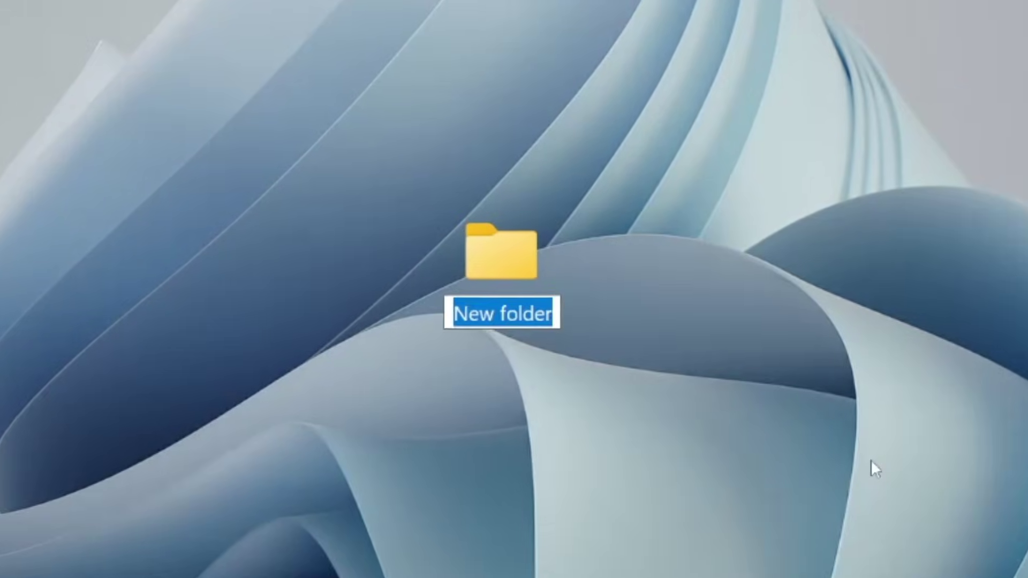
{"action": "type", "text": "Office "}
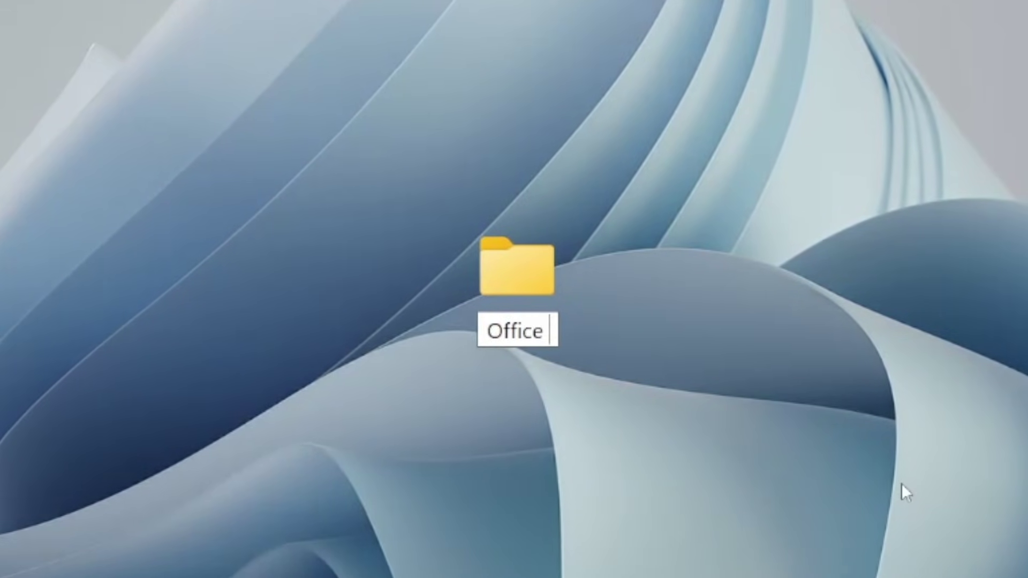
{"action": "type", "text": "2024"}
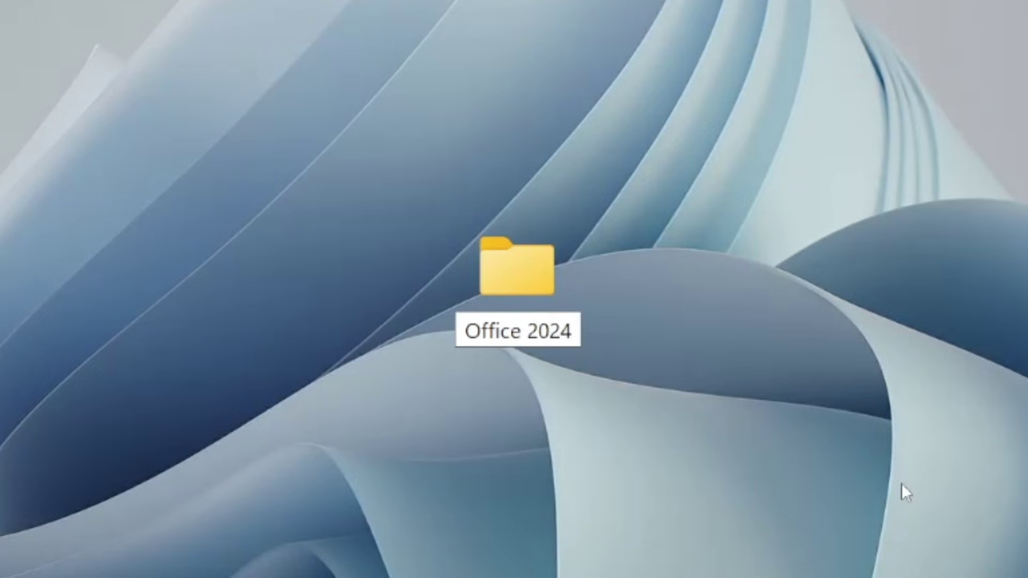
Step: Confirm the folder name and download officedeploymenttool_17830-20162.exe from the Office Deployment Tool page
{"action": "key", "text": "Return"}
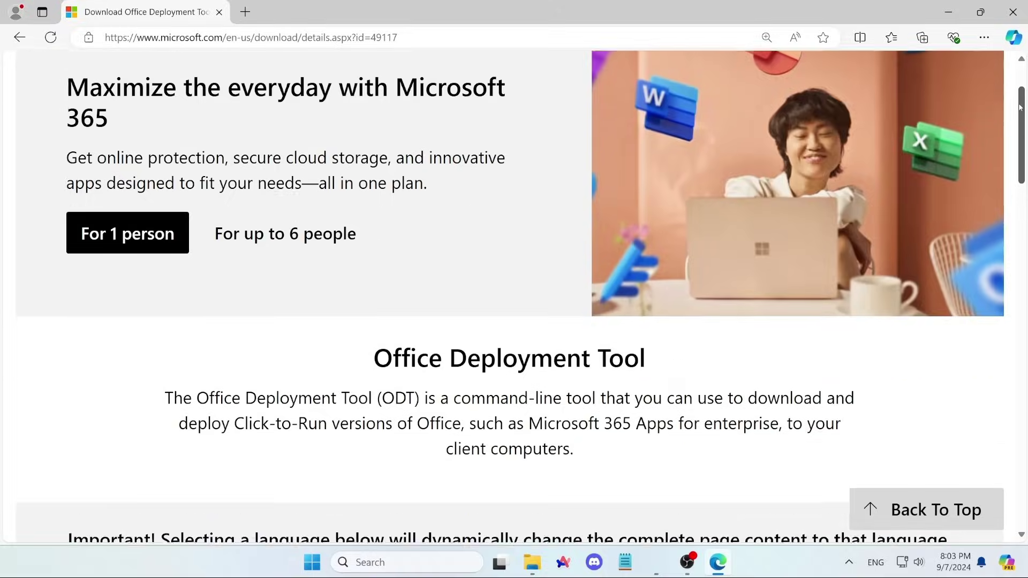
{"action": "scroll", "coordinate": [1020, 107], "scroll_direction": "down", "scroll_amount": 2}
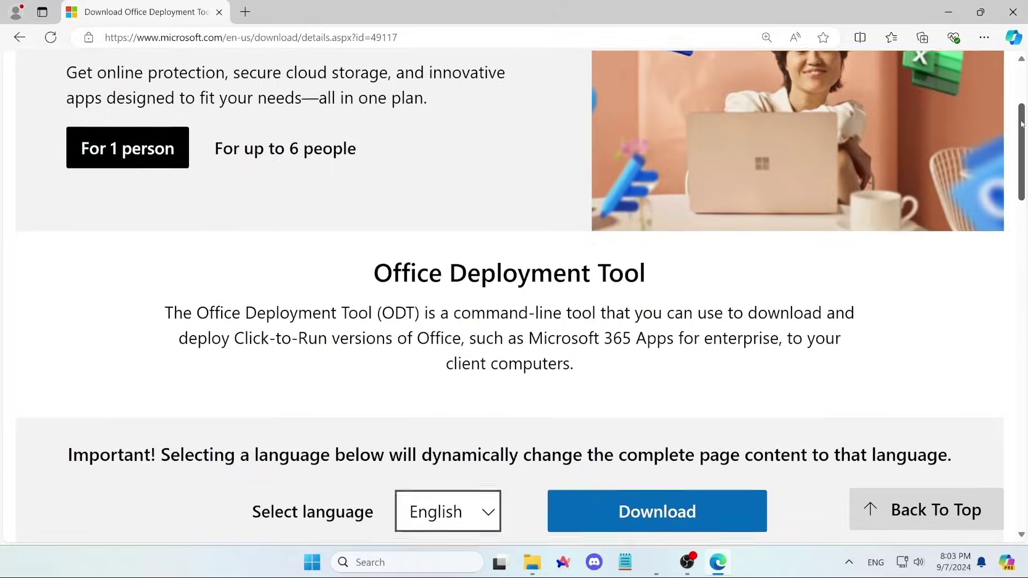
{"action": "scroll", "coordinate": [1020, 107], "scroll_direction": "down", "scroll_amount": 2}
{"action": "scroll", "coordinate": [1020, 107], "scroll_direction": "down", "scroll_amount": 2}
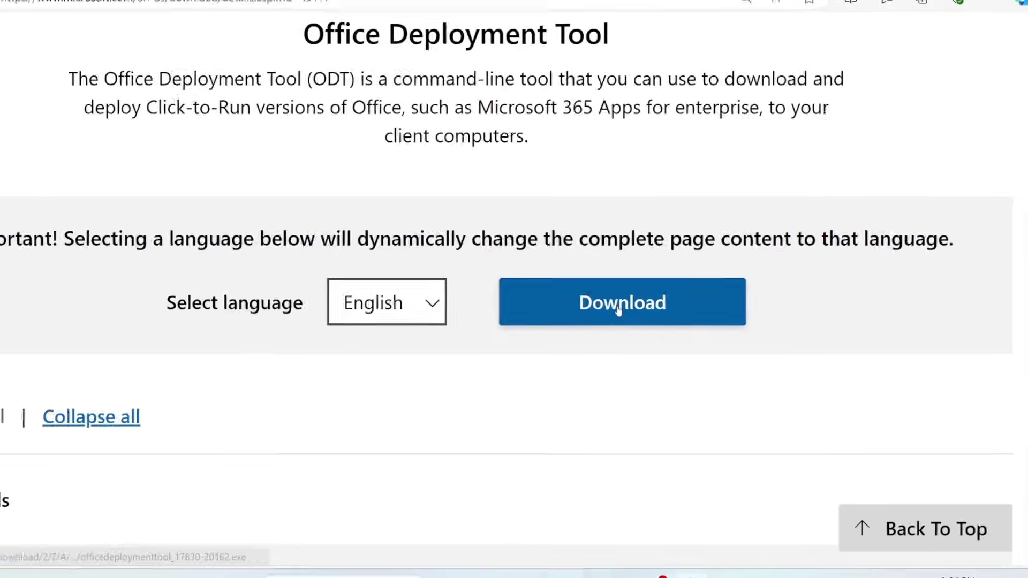
{"action": "left_click", "coordinate": [512, 286]}
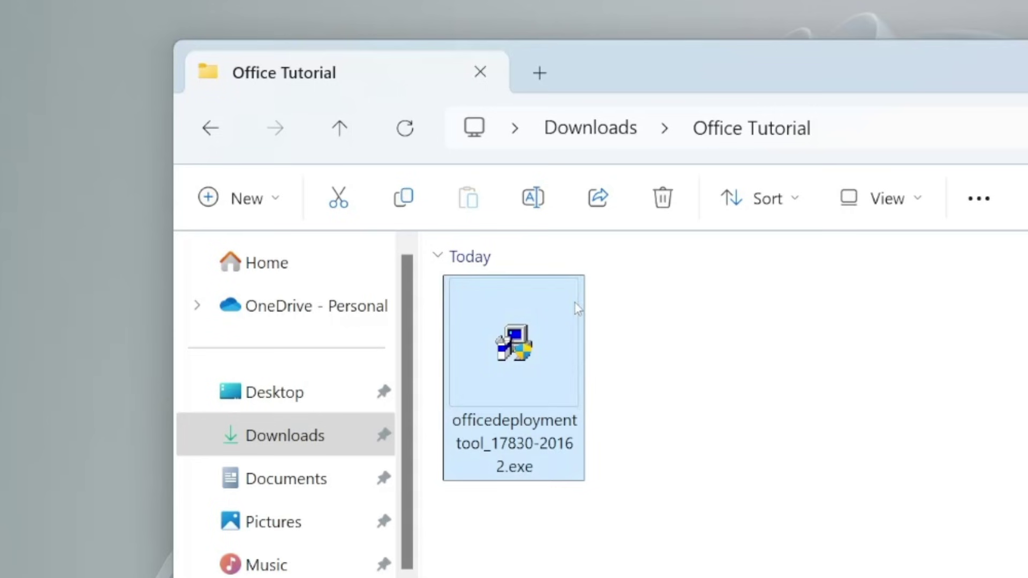
Step: Run the Office Deployment Tool as administrator and extract its files into the desktop Office 2024 folder
{"action": "right_click", "coordinate": [575, 308]}
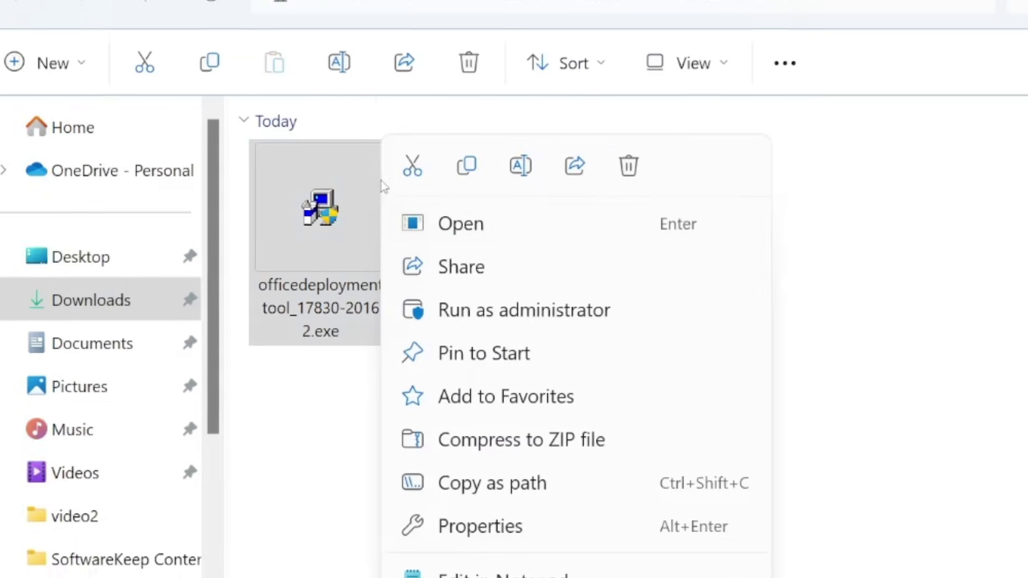
{"action": "left_click", "coordinate": [566, 287]}
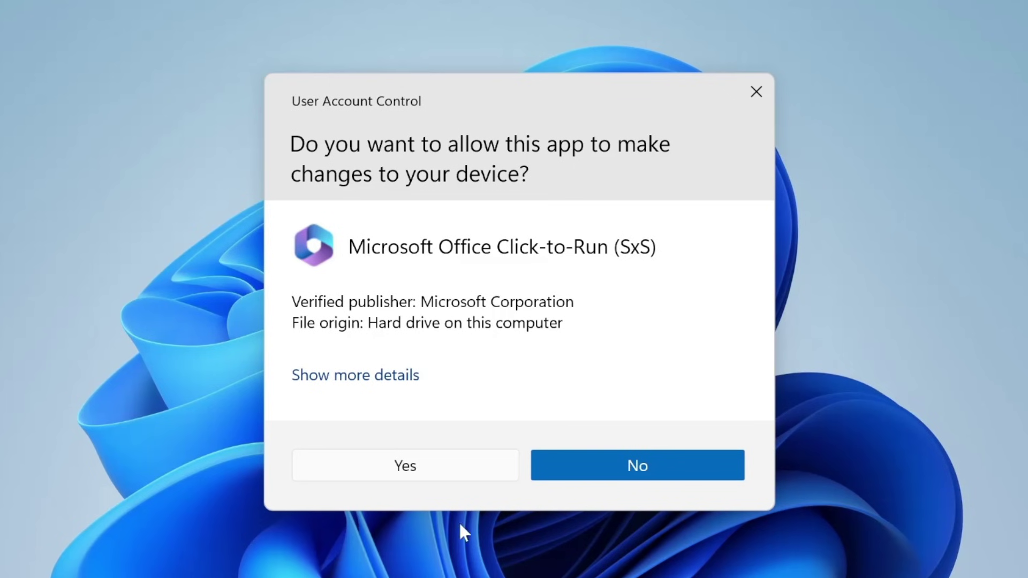
{"action": "left_click", "coordinate": [405, 467]}
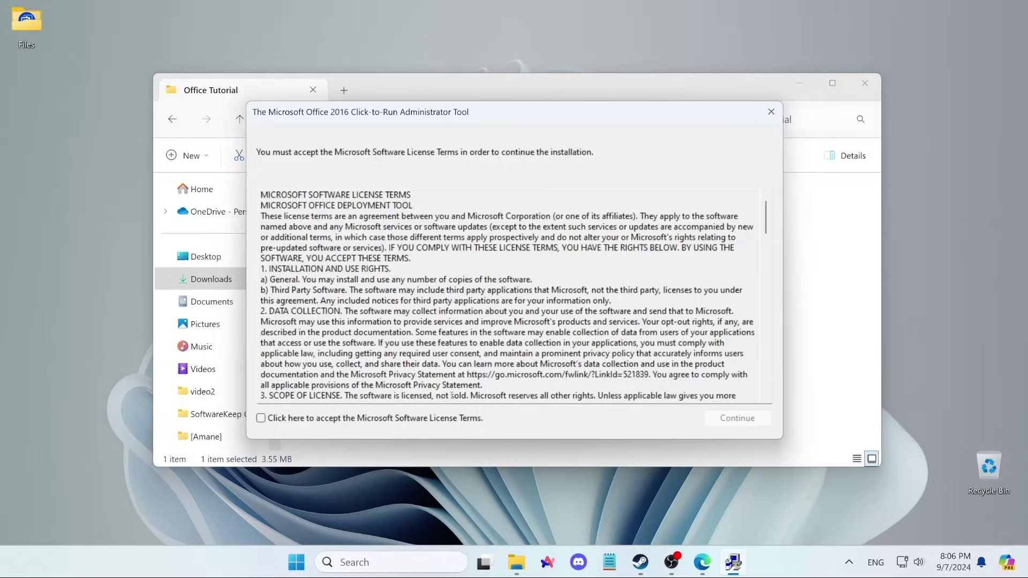
{"action": "left_click", "coordinate": [261, 418]}
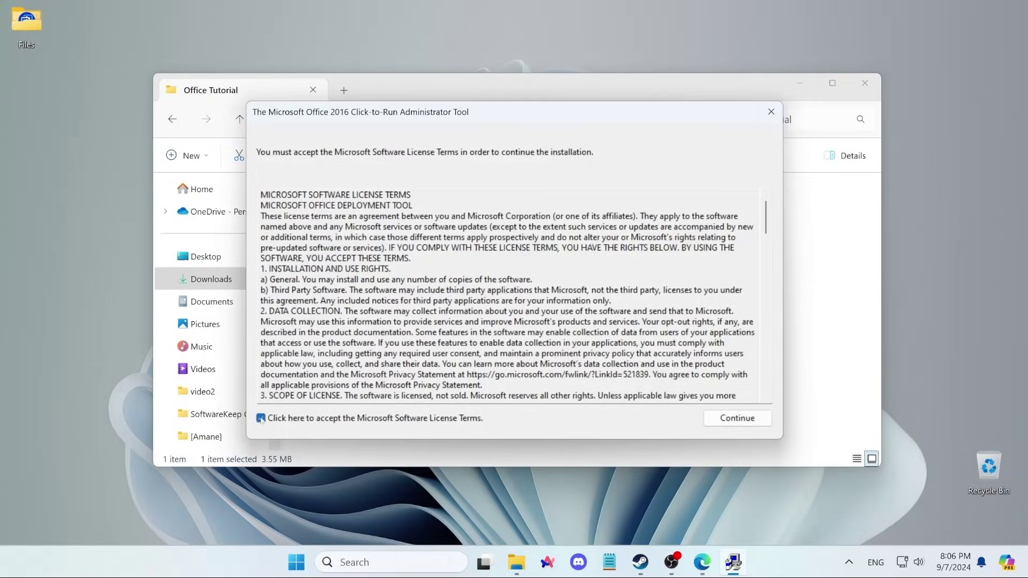
{"action": "left_click", "coordinate": [755, 421]}
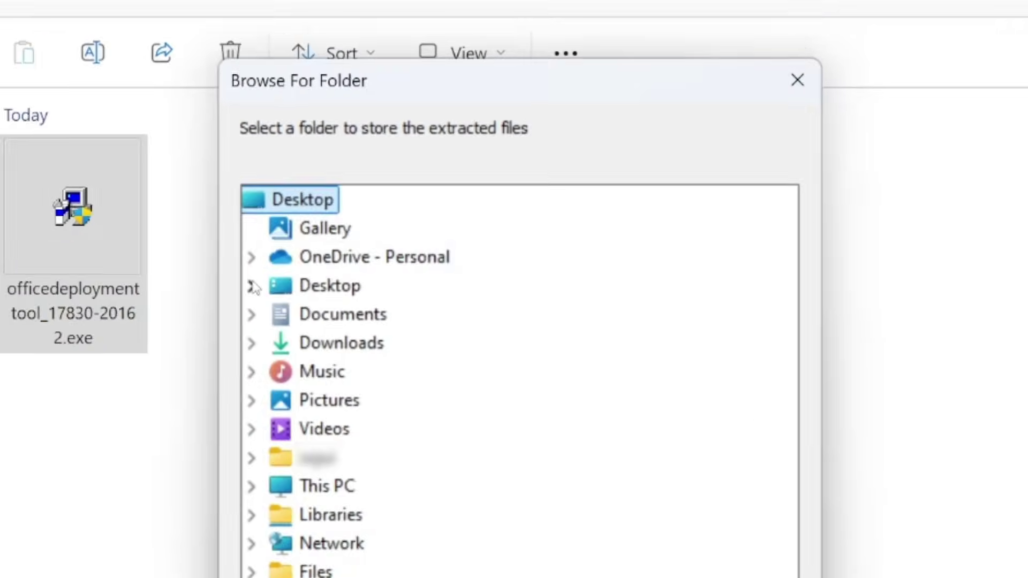
{"action": "left_click", "coordinate": [410, 269]}
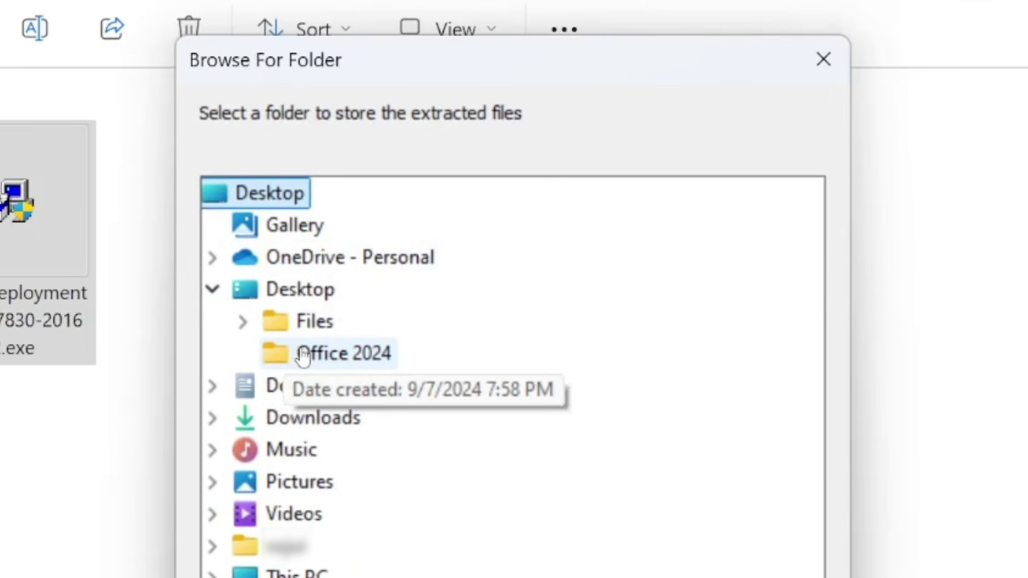
{"action": "left_click", "coordinate": [276, 353]}
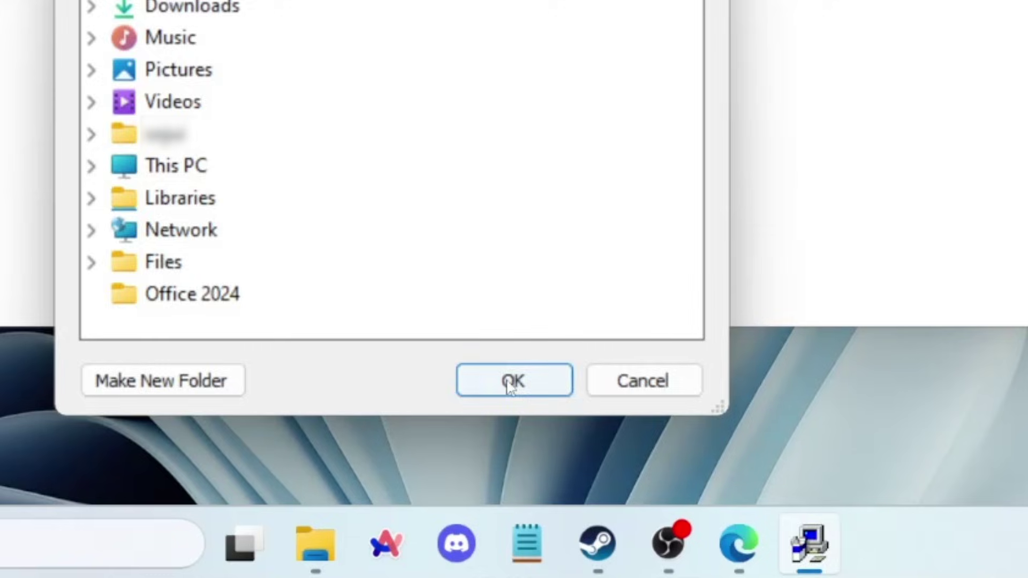
{"action": "left_click", "coordinate": [515, 396]}
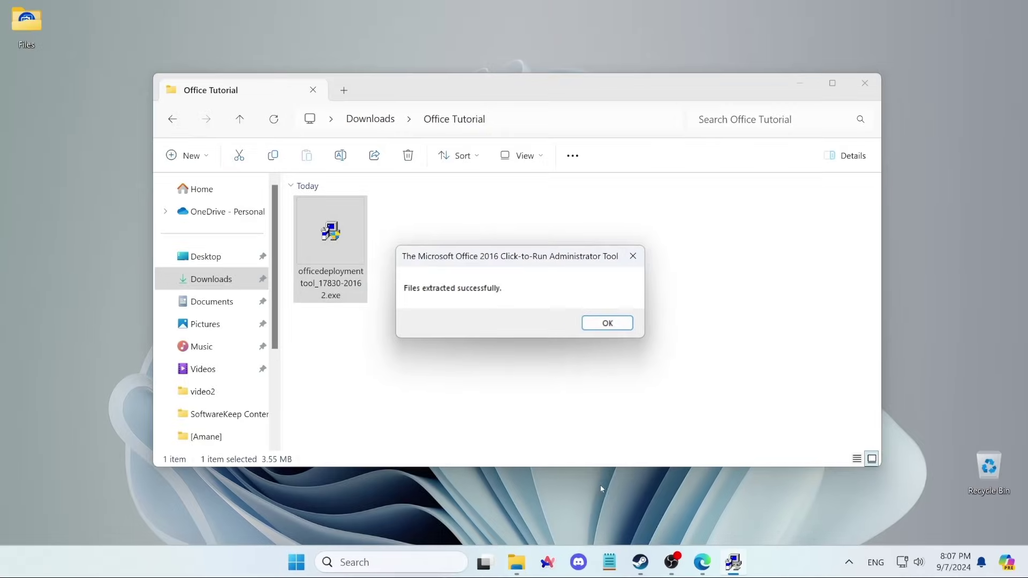
{"action": "left_click", "coordinate": [616, 323]}
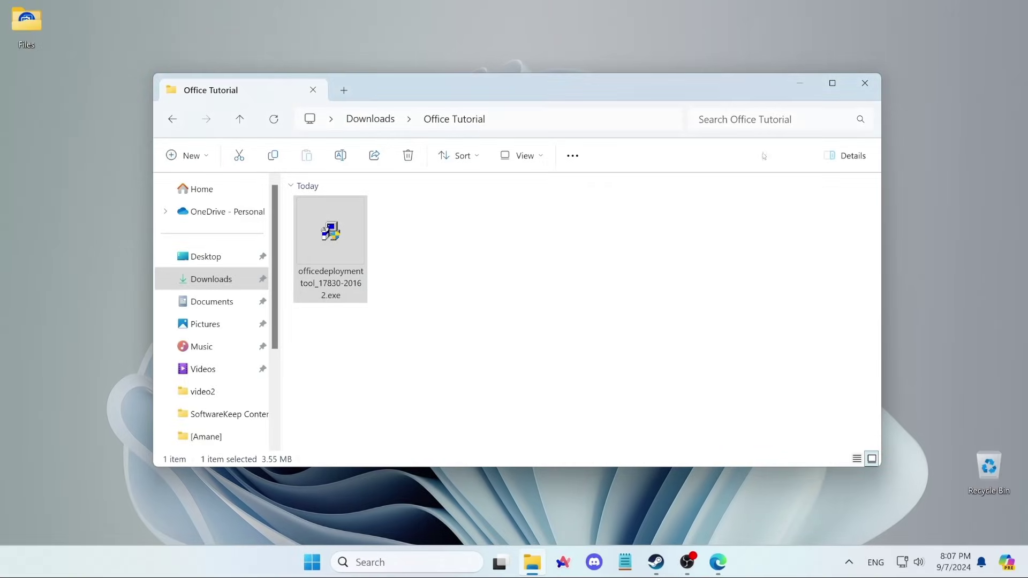
Step: Delete the sample configuration XML from Office 2024, leaving setup.exe
{"action": "left_click", "coordinate": [802, 85]}
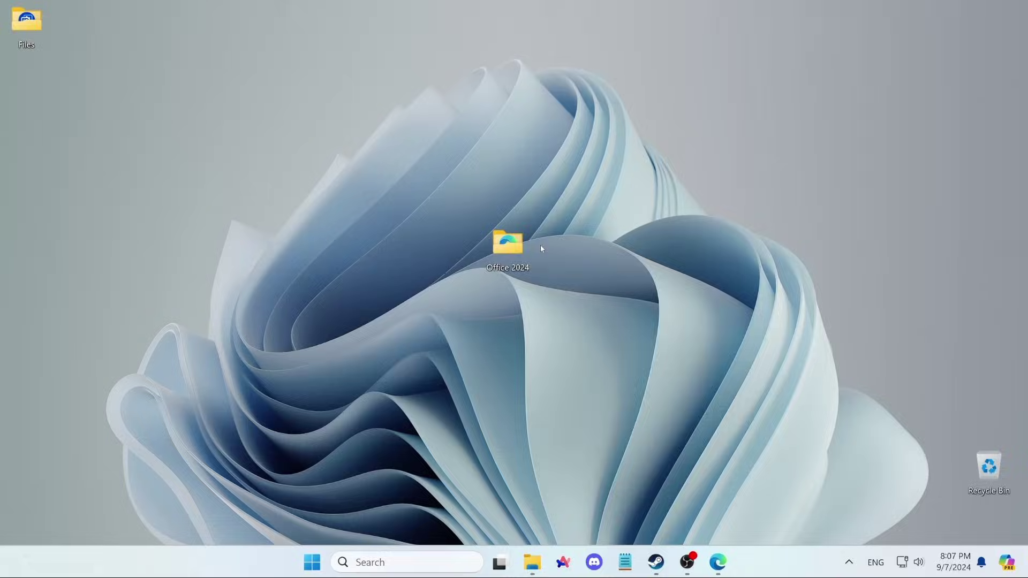
{"action": "double_click", "coordinate": [514, 245]}
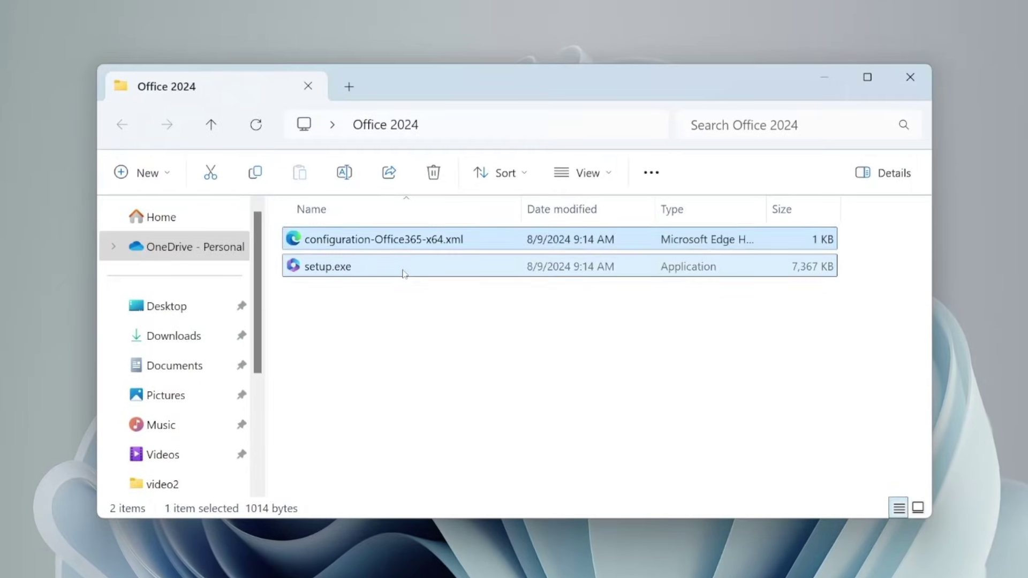
{"action": "left_click", "coordinate": [404, 273]}
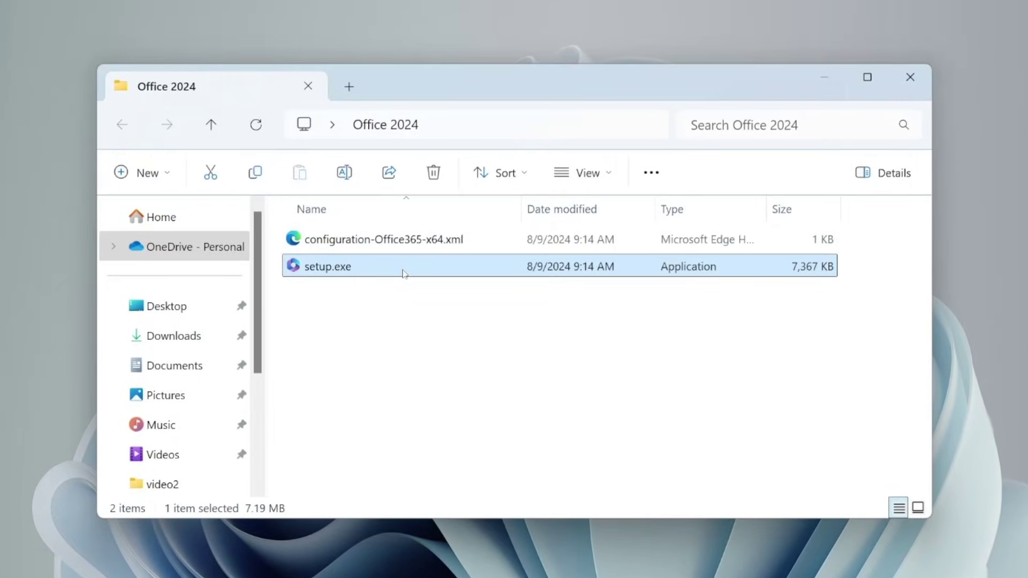
{"action": "left_click_drag", "start_coordinate": [403, 318], "coordinate": [423, 243]}
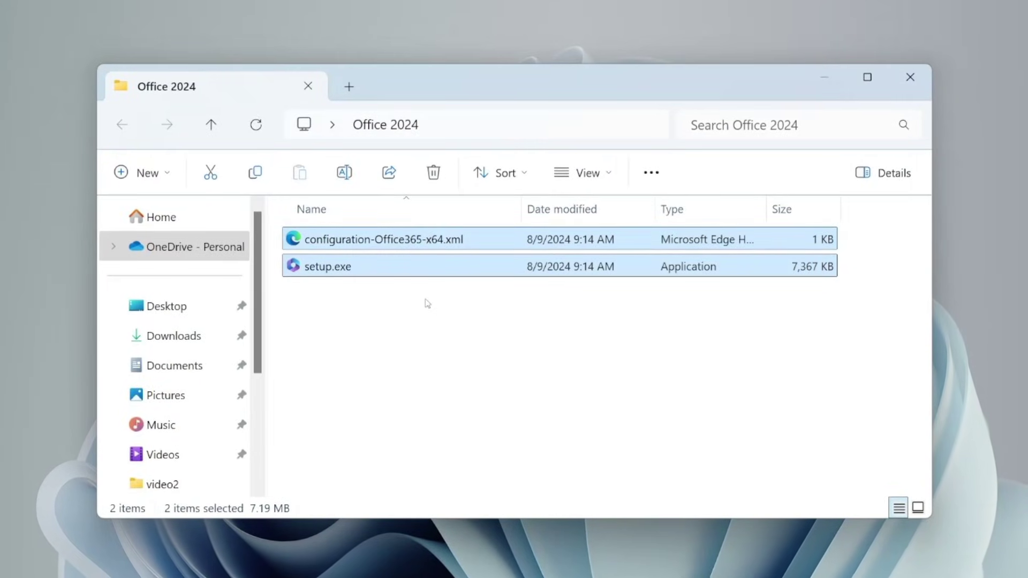
{"action": "left_click", "coordinate": [480, 237]}
{"action": "left_click", "coordinate": [437, 181]}
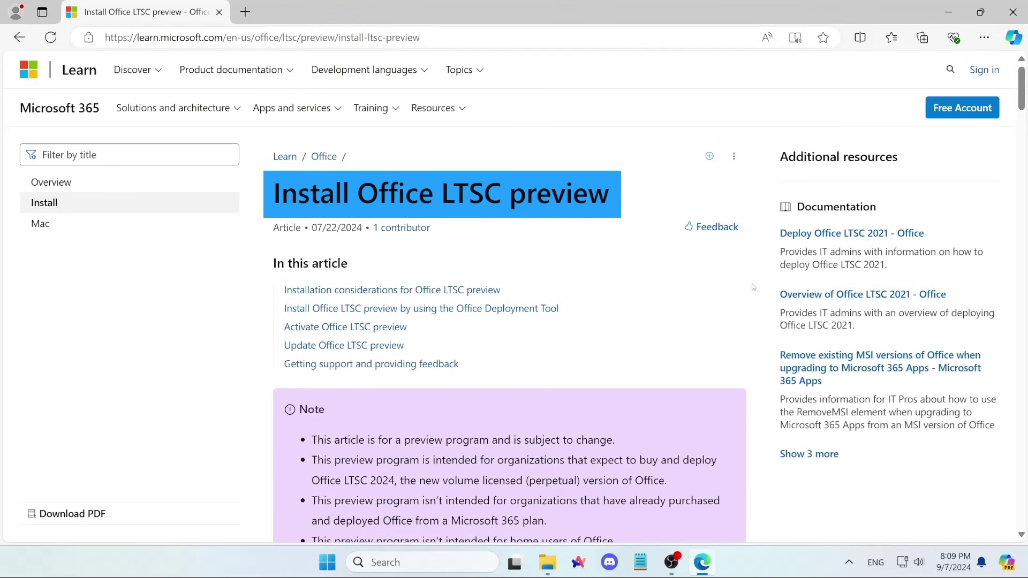
Step: Copy the Example configuration.xml code block from the Install Office LTSC preview article
{"action": "scroll", "coordinate": [753, 311], "scroll_direction": "down", "scroll_amount": 3}
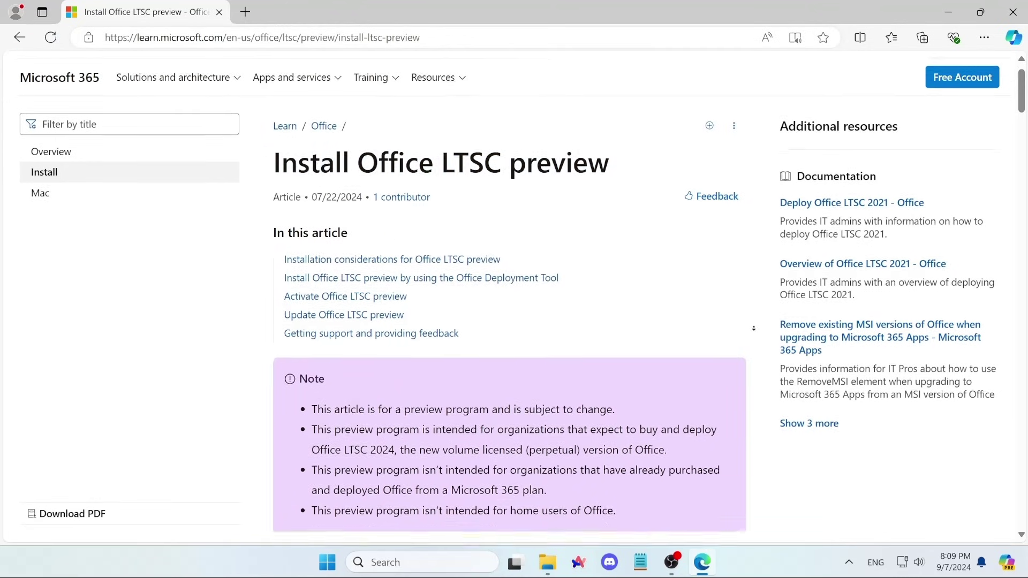
{"action": "scroll", "coordinate": [754, 328], "scroll_direction": "down", "scroll_amount": 2}
{"action": "scroll", "coordinate": [754, 328], "scroll_direction": "down", "scroll_amount": 2}
{"action": "scroll", "coordinate": [754, 328], "scroll_direction": "down", "scroll_amount": 2}
{"action": "scroll", "coordinate": [752, 375], "scroll_direction": "down", "scroll_amount": 5}
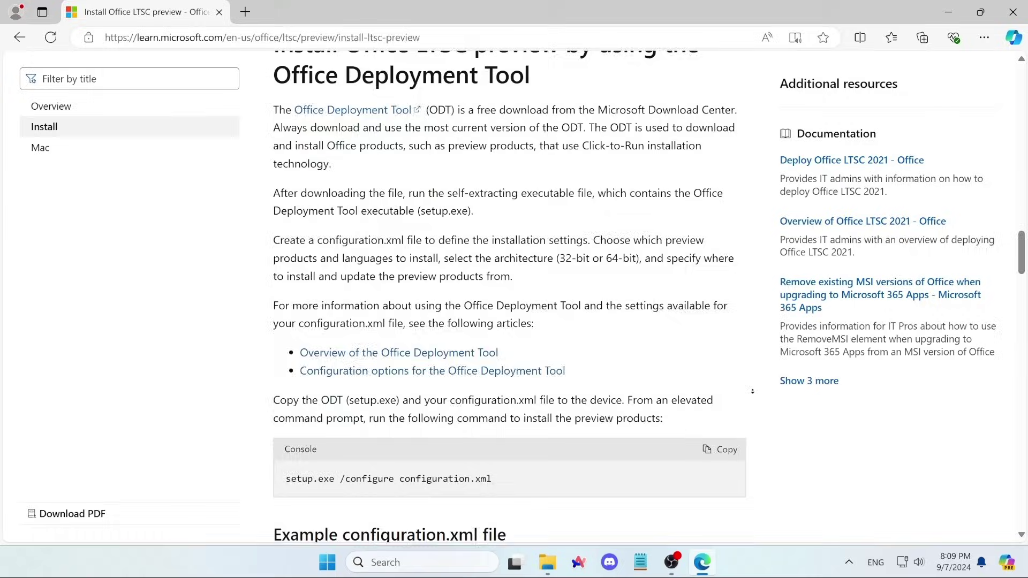
{"action": "scroll", "coordinate": [753, 391], "scroll_direction": "down", "scroll_amount": 5}
{"action": "scroll", "coordinate": [752, 392], "scroll_direction": "down", "scroll_amount": 3}
{"action": "scroll", "coordinate": [753, 391], "scroll_direction": "down", "scroll_amount": 1}
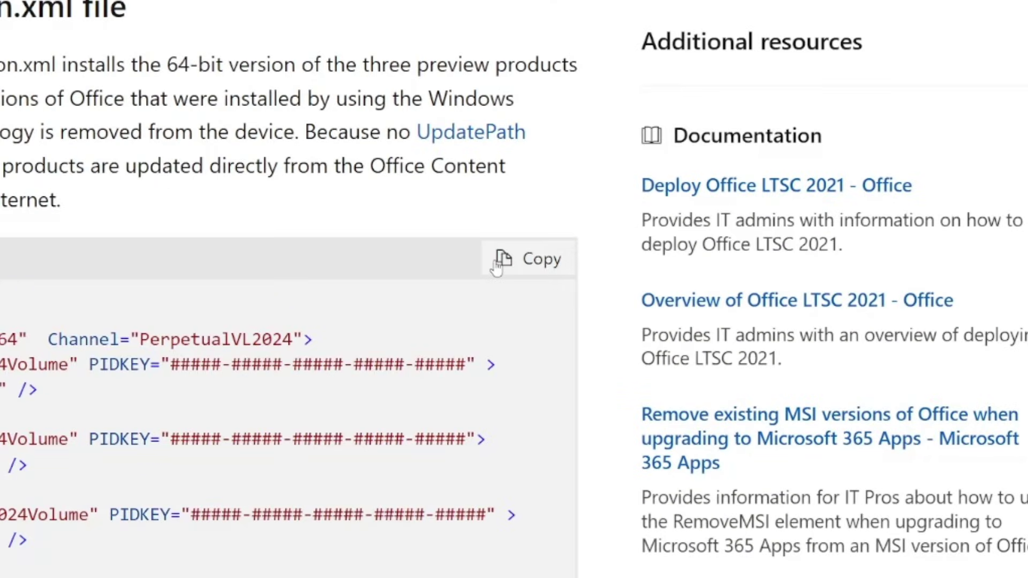
{"action": "left_click", "coordinate": [497, 268]}
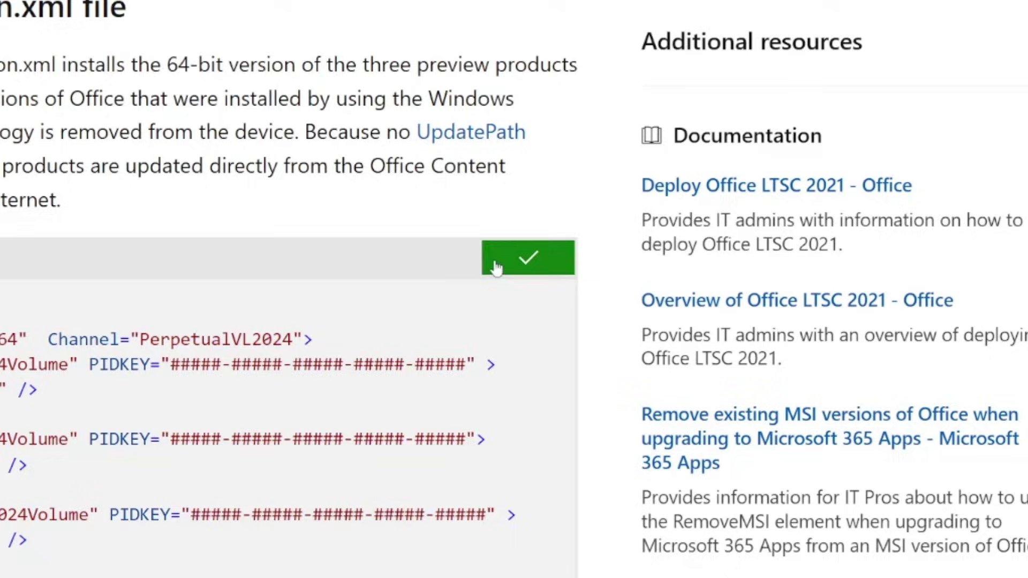
Step: Paste the configuration into a new Notepad and delete the Visio and Project product blocks
{"action": "key", "text": "super"}
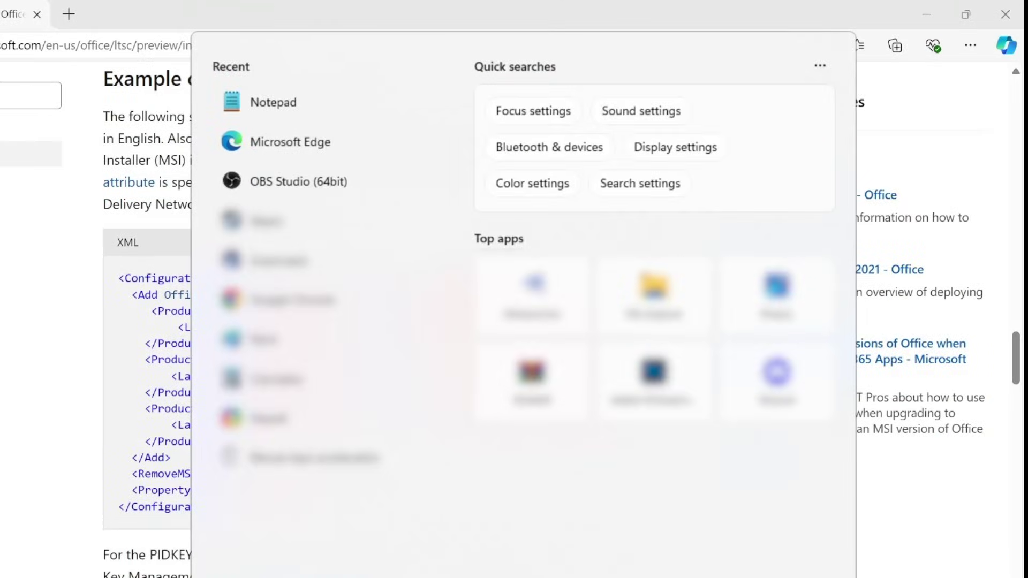
{"action": "type", "text": "notepad"}
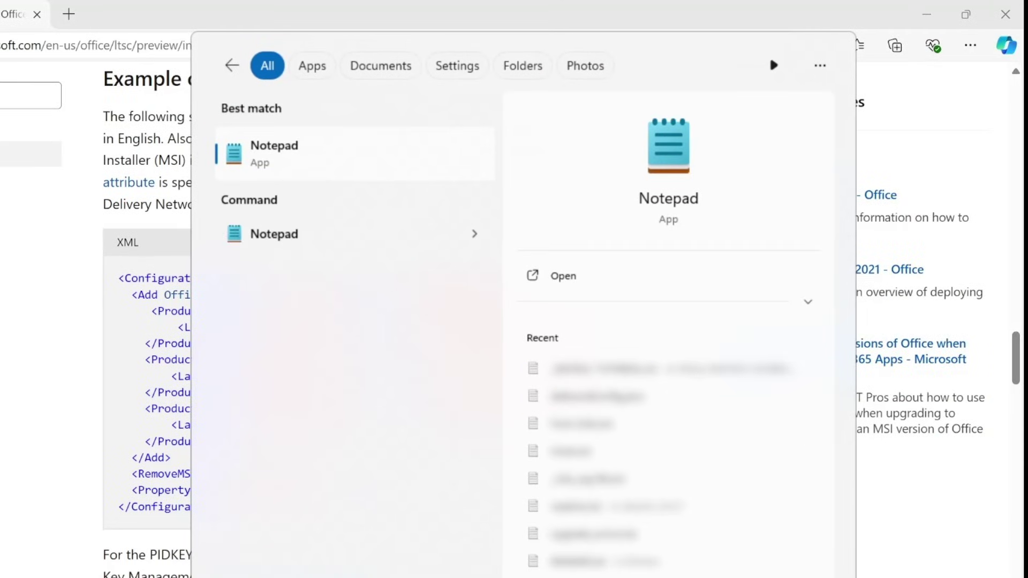
{"action": "key", "text": "Return"}
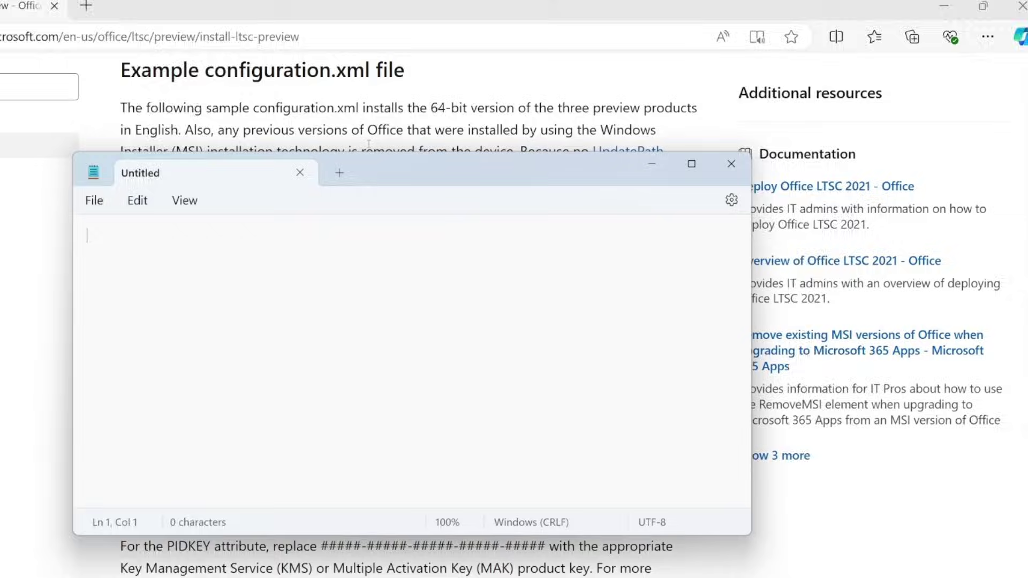
{"action": "left_click", "coordinate": [286, 157]}
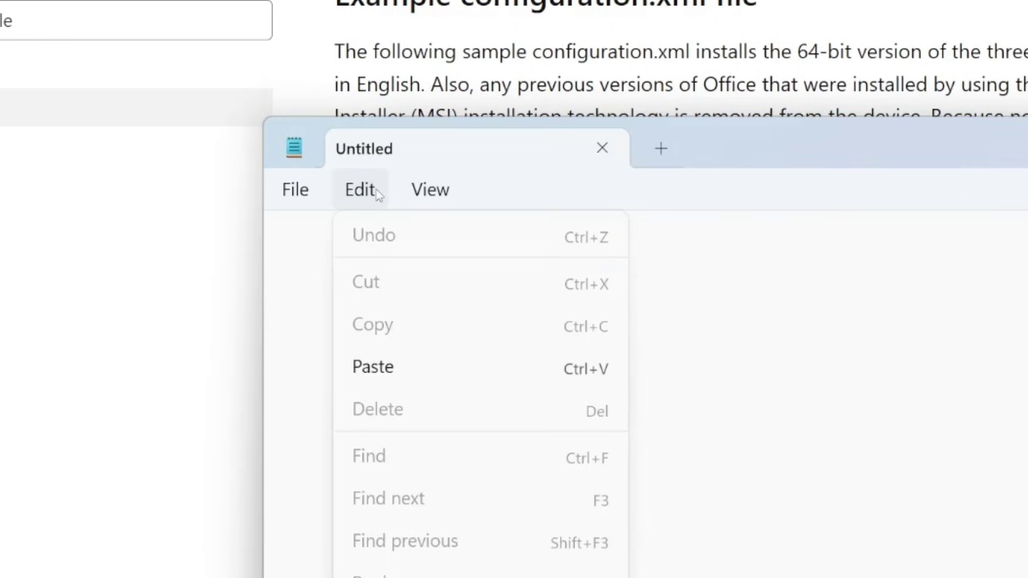
{"action": "left_click", "coordinate": [434, 366]}
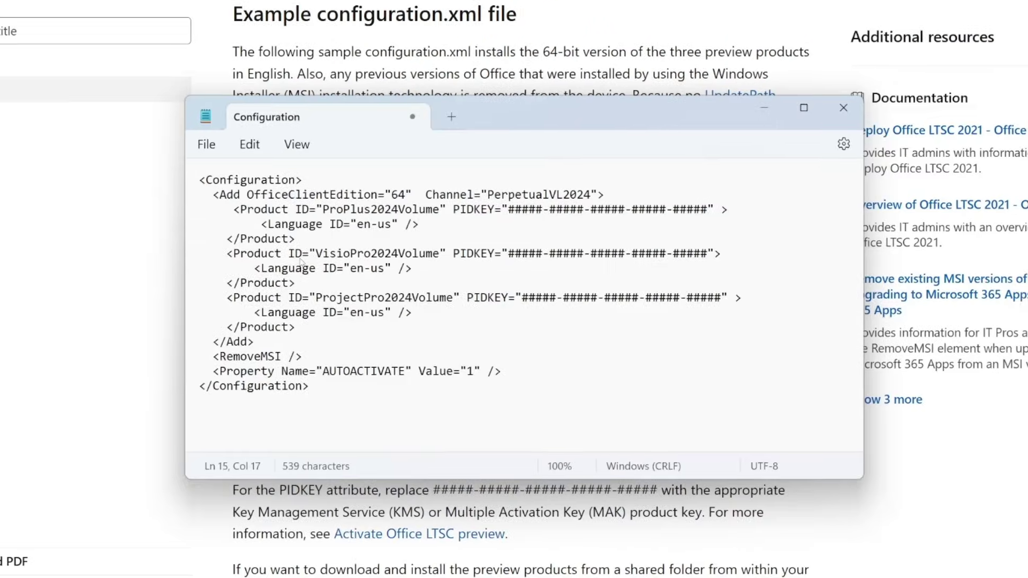
{"action": "left_click_drag", "start_coordinate": [295, 327], "coordinate": [196, 258]}
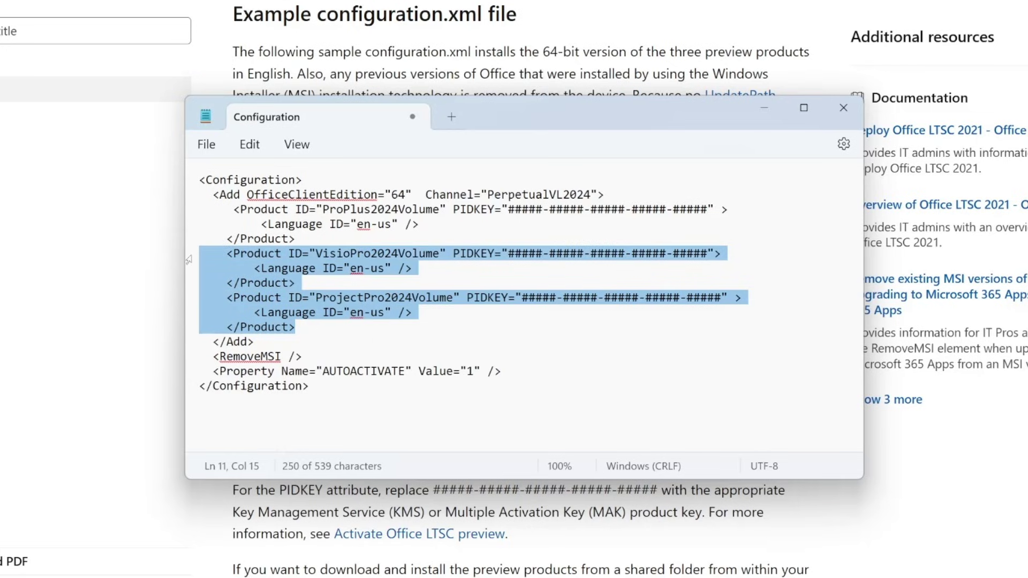
{"action": "key", "text": "Delete"}
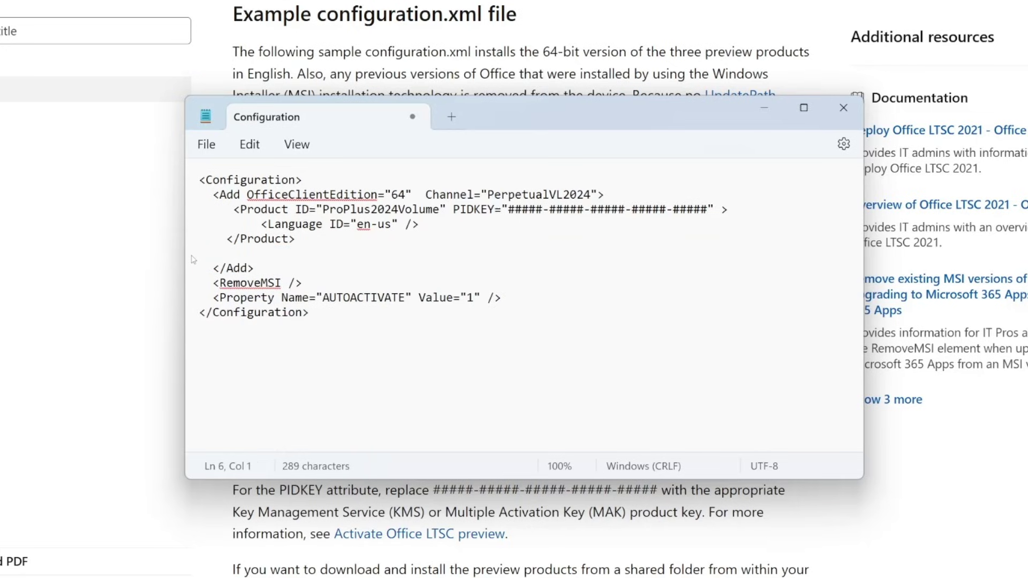
{"action": "key", "text": "BackSpace"}
Step: Select the Office LTSC 2024 KMS product key in Edge's key table for copying
{"action": "scroll", "coordinate": [1020, 368], "scroll_direction": "down", "scroll_amount": 4}
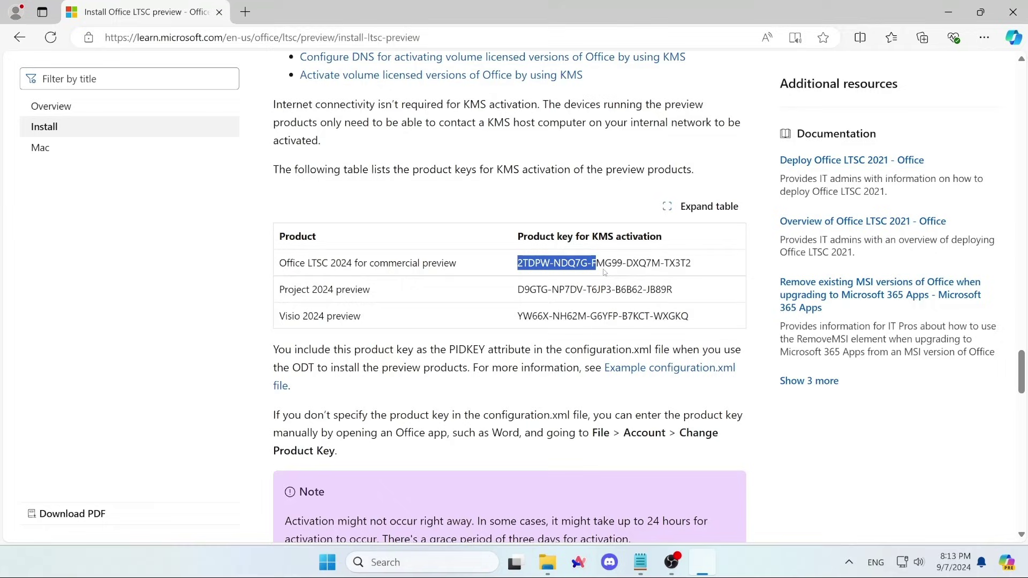
{"action": "left_click_drag", "start_coordinate": [604, 272], "coordinate": [685, 273]}
{"action": "right_click", "coordinate": [629, 261]}
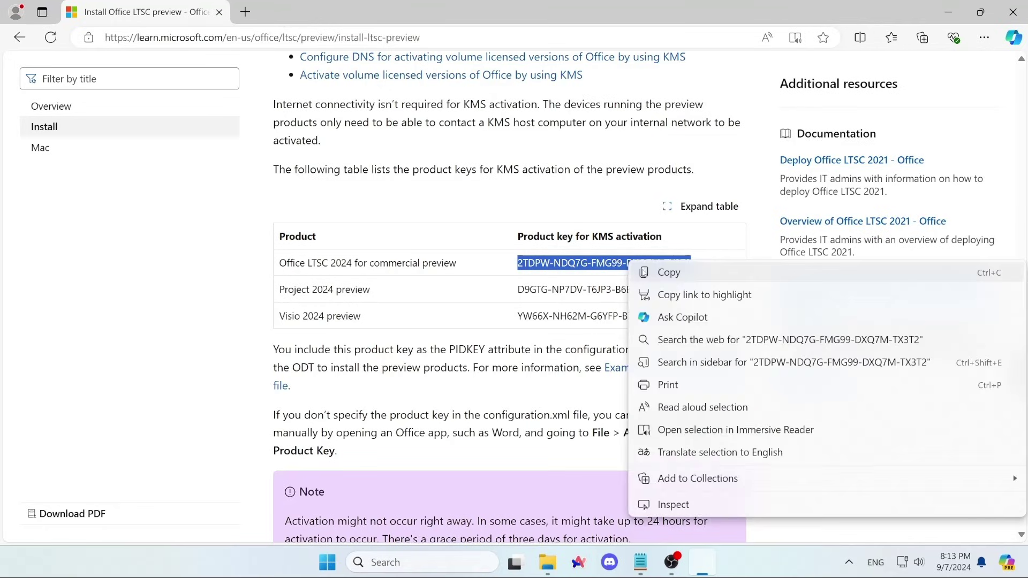
{"action": "left_click", "coordinate": [643, 272]}
{"action": "left_click", "coordinate": [640, 562]}
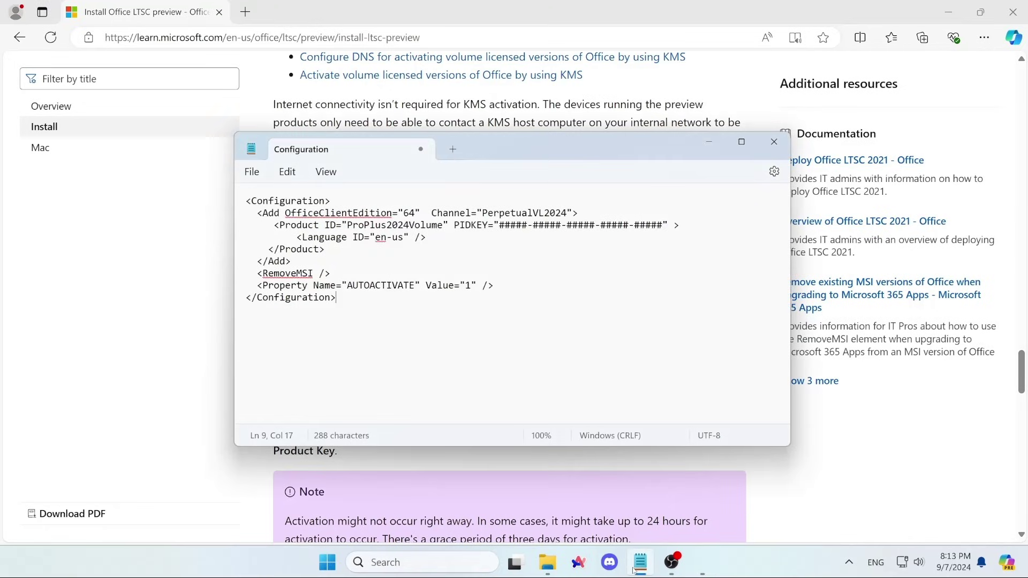
{"action": "left_click_drag", "start_coordinate": [499, 225], "coordinate": [619, 226]}
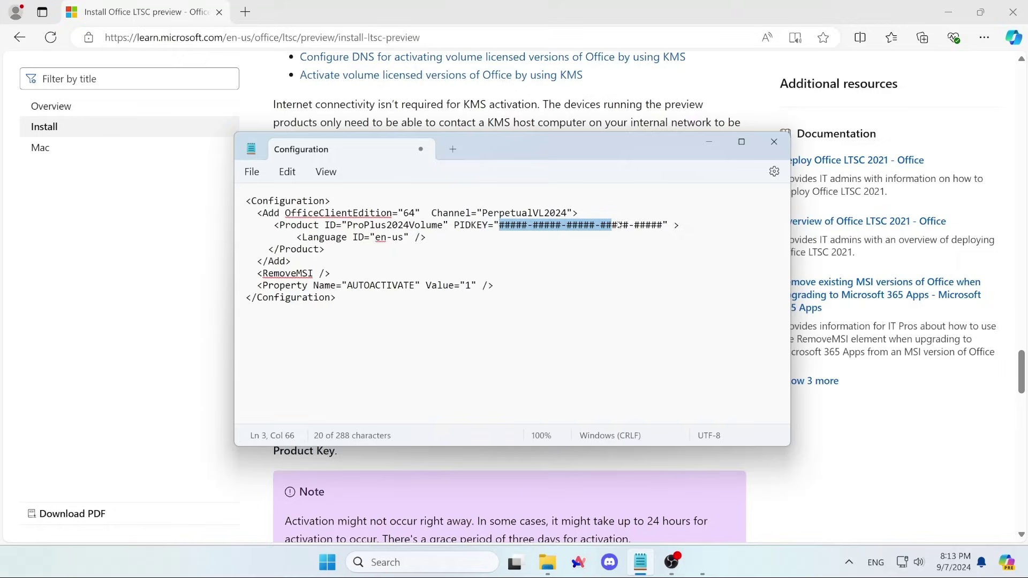
{"action": "left_click", "coordinate": [298, 172]}
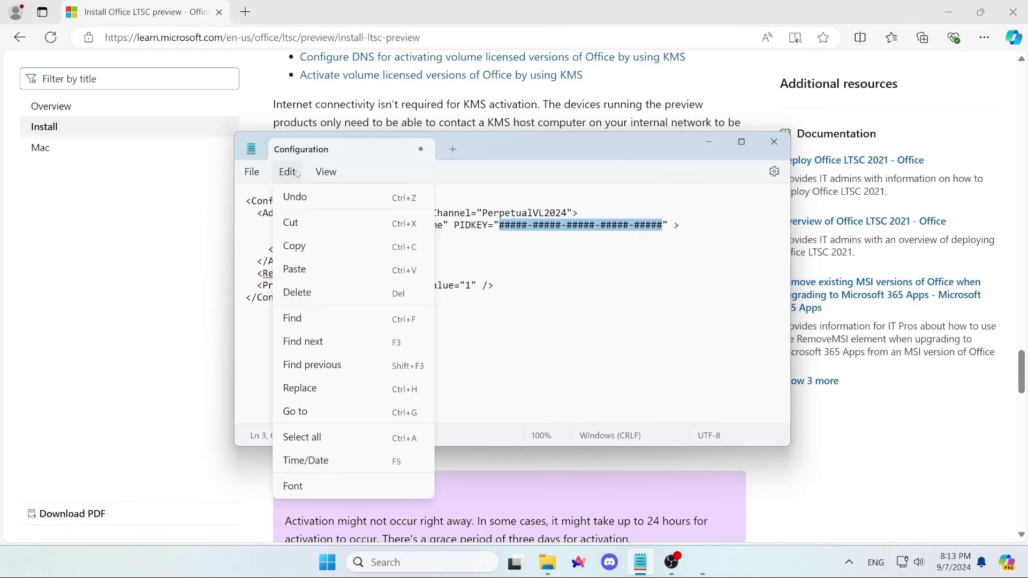
{"action": "left_click", "coordinate": [321, 269]}
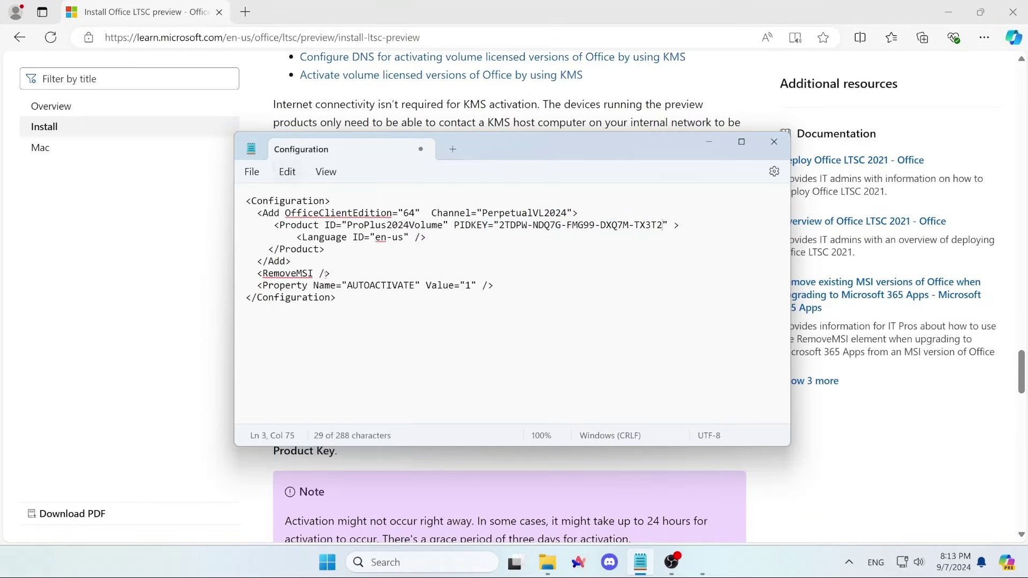
Step: Set up saving the note as configuration.xml in Office 2024 with file type All files
{"action": "left_click", "coordinate": [252, 171]}
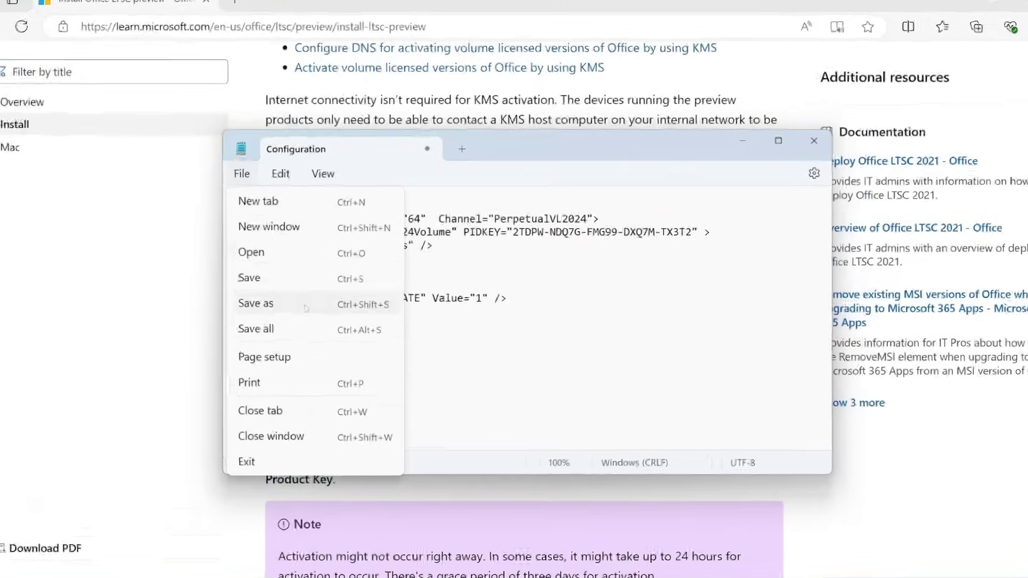
{"action": "left_click", "coordinate": [306, 309]}
{"action": "double_click", "coordinate": [412, 203]}
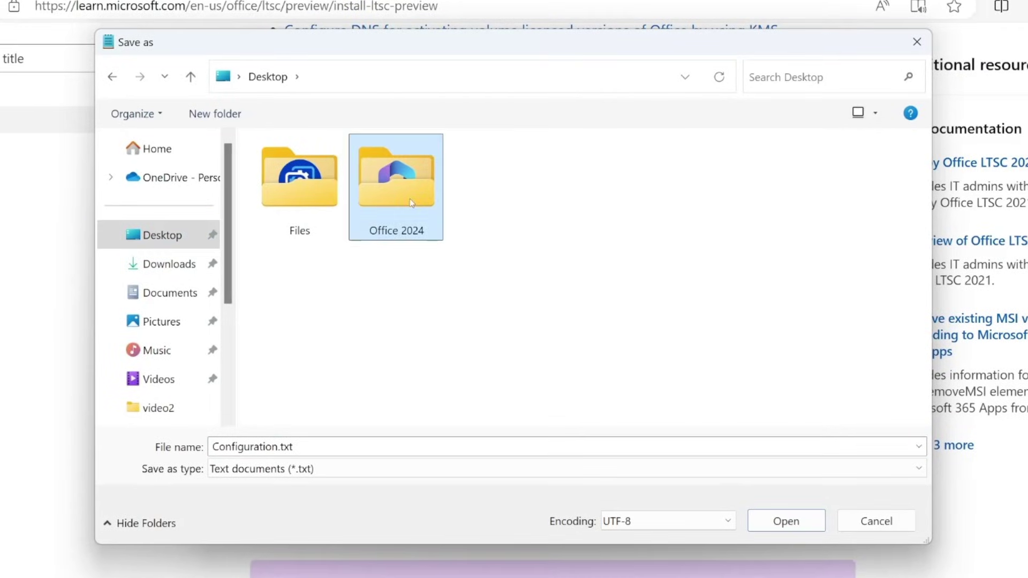
{"action": "left_click", "coordinate": [330, 448]}
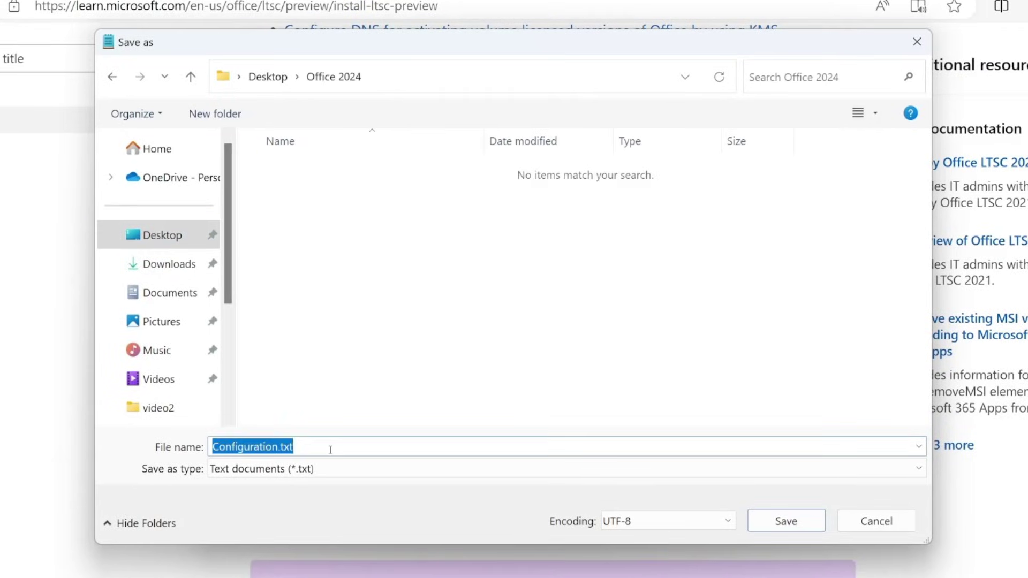
{"action": "type", "text": "con"}
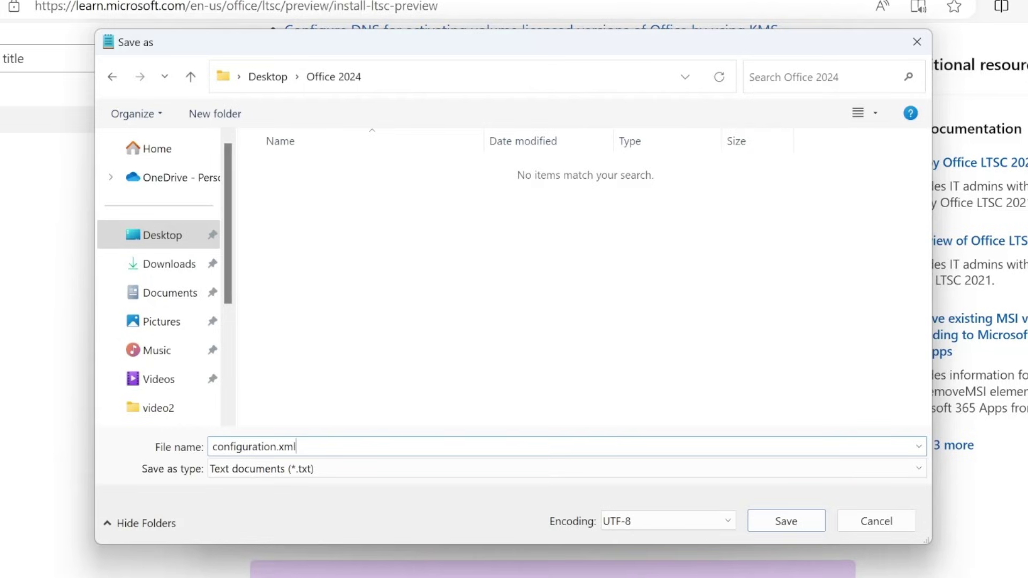
{"action": "left_click", "coordinate": [322, 471]}
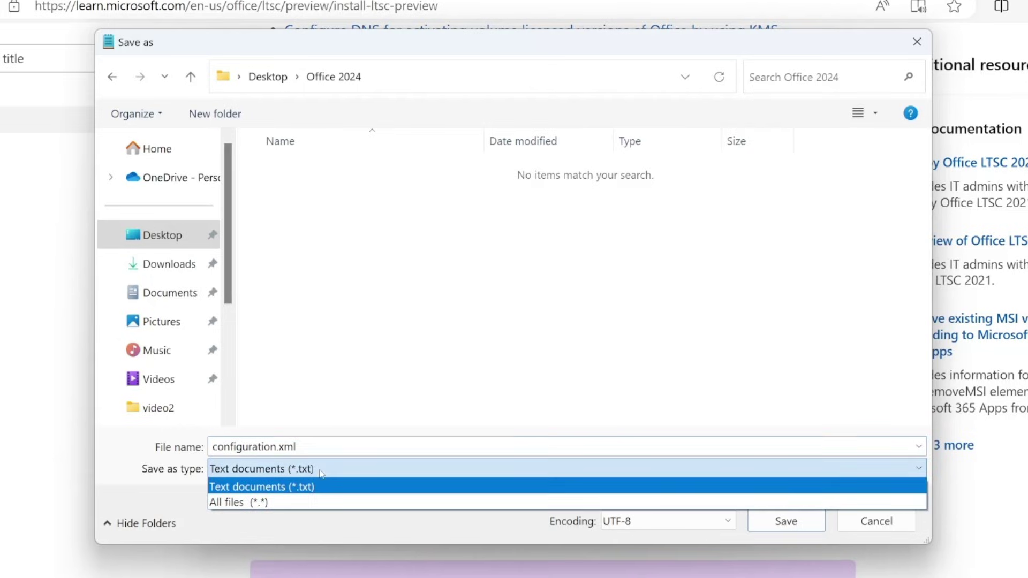
{"action": "left_click", "coordinate": [279, 502]}
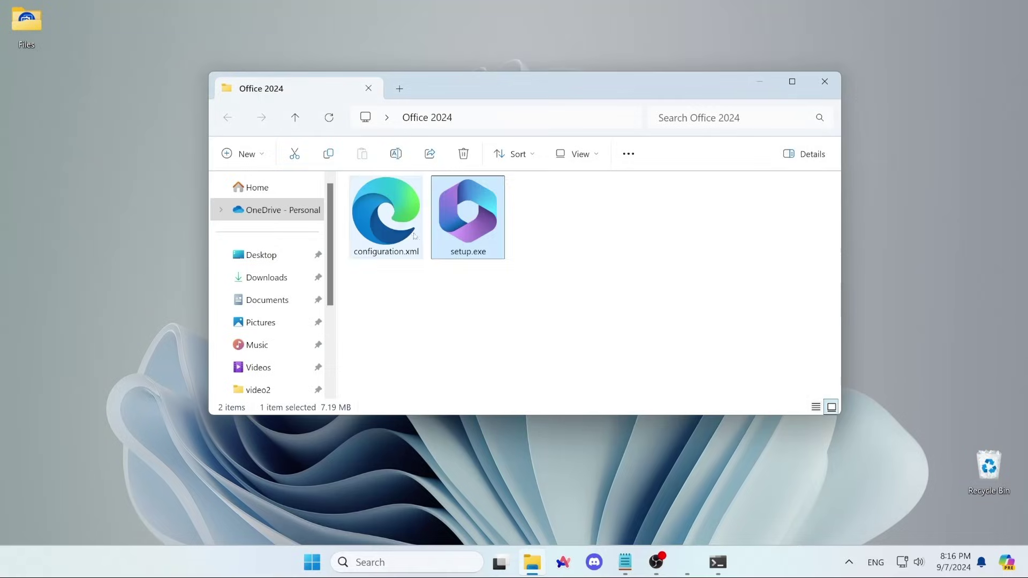
Step: Save configuration.xml into Office 2024, then launch Command Prompt as administrator
{"action": "left_click", "coordinate": [385, 214]}
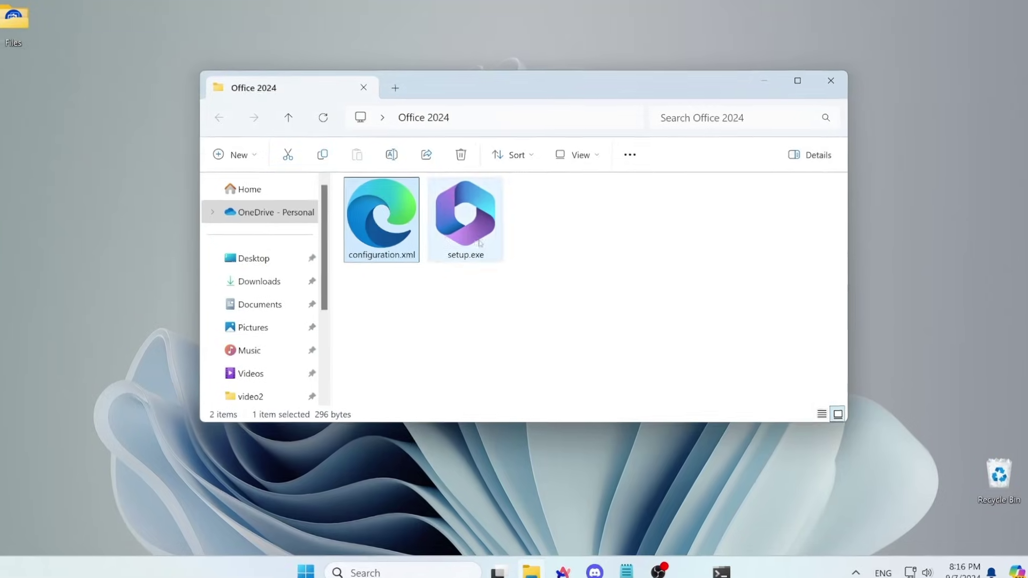
{"action": "left_click", "coordinate": [469, 267]}
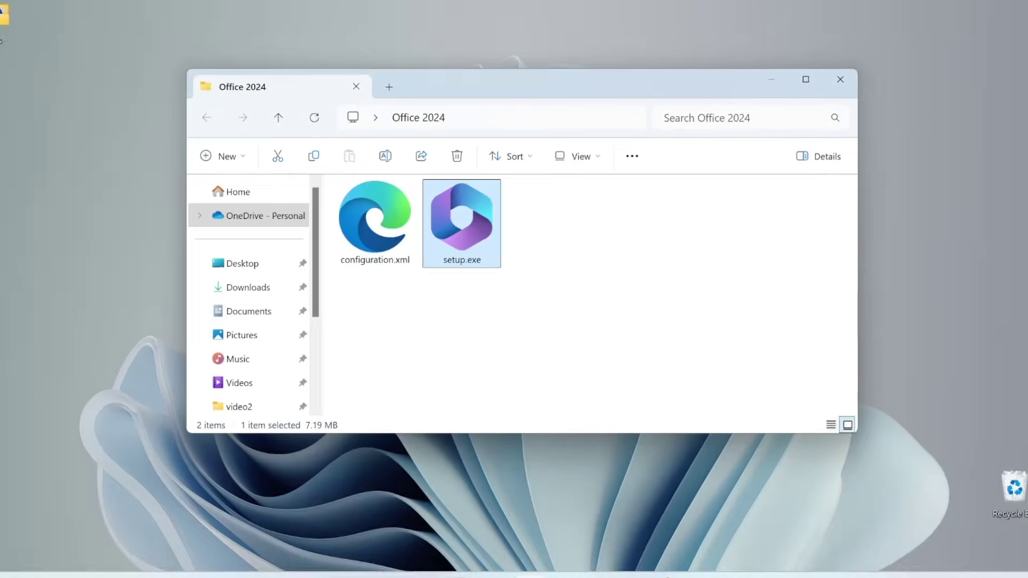
{"action": "left_click", "coordinate": [416, 566]}
{"action": "type", "text": "cmd"}
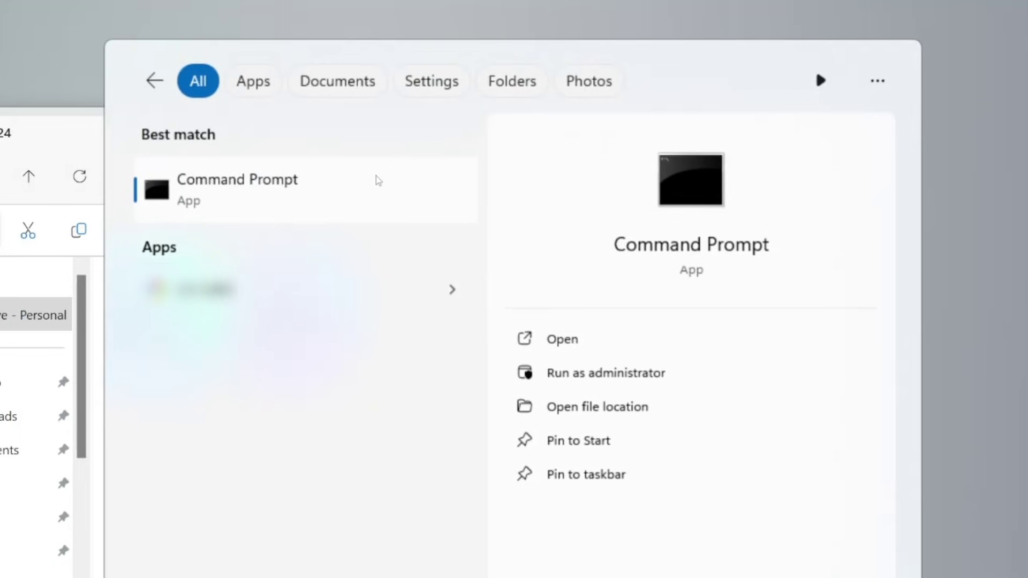
{"action": "right_click", "coordinate": [376, 178]}
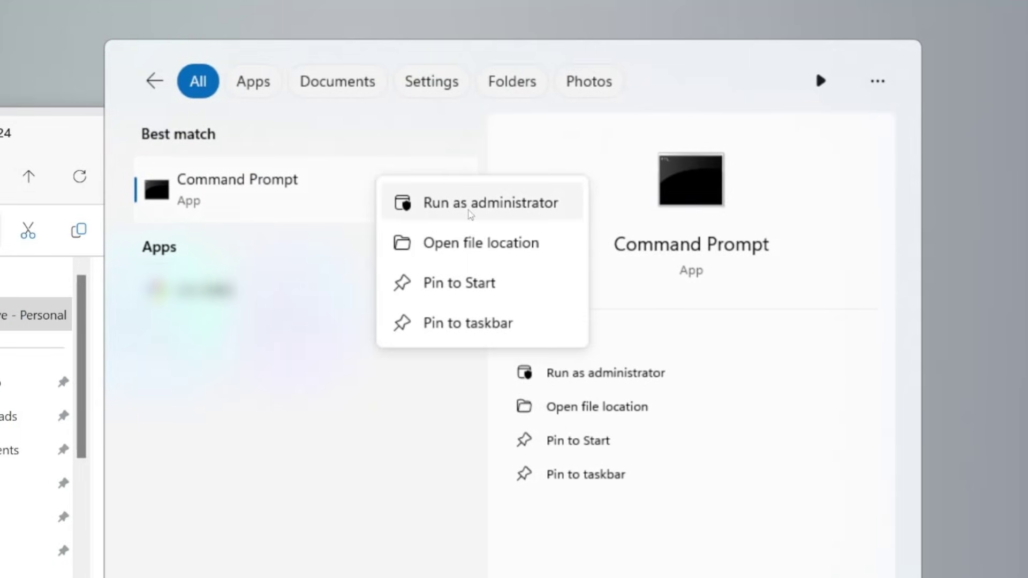
{"action": "left_click", "coordinate": [470, 211]}
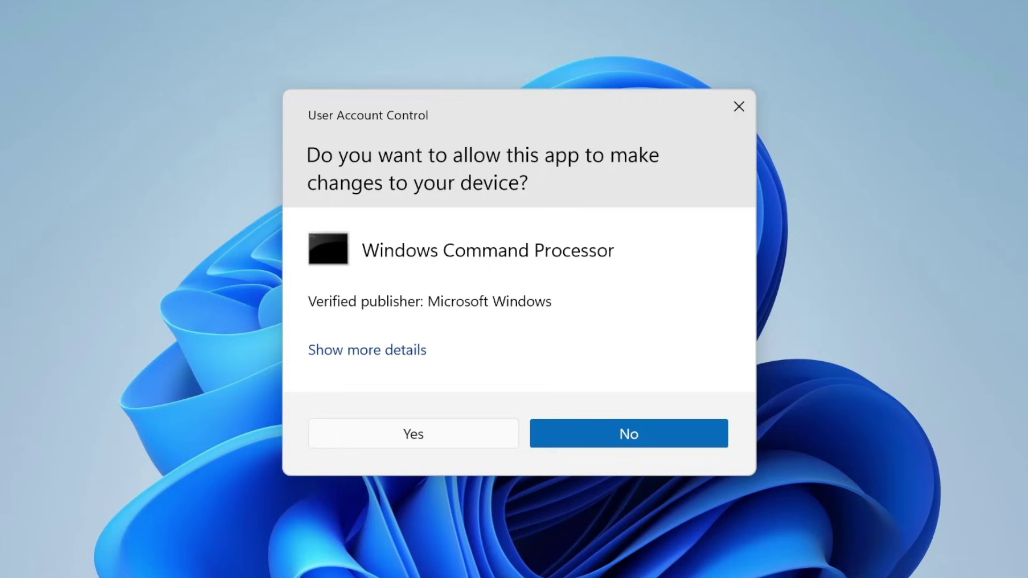
Step: Approve the admin prompt and copy the Office 2024 folder path from Explorer's address bar
{"action": "left_click", "coordinate": [455, 434]}
{"action": "left_click_drag", "start_coordinate": [339, 69], "coordinate": [493, 138]}
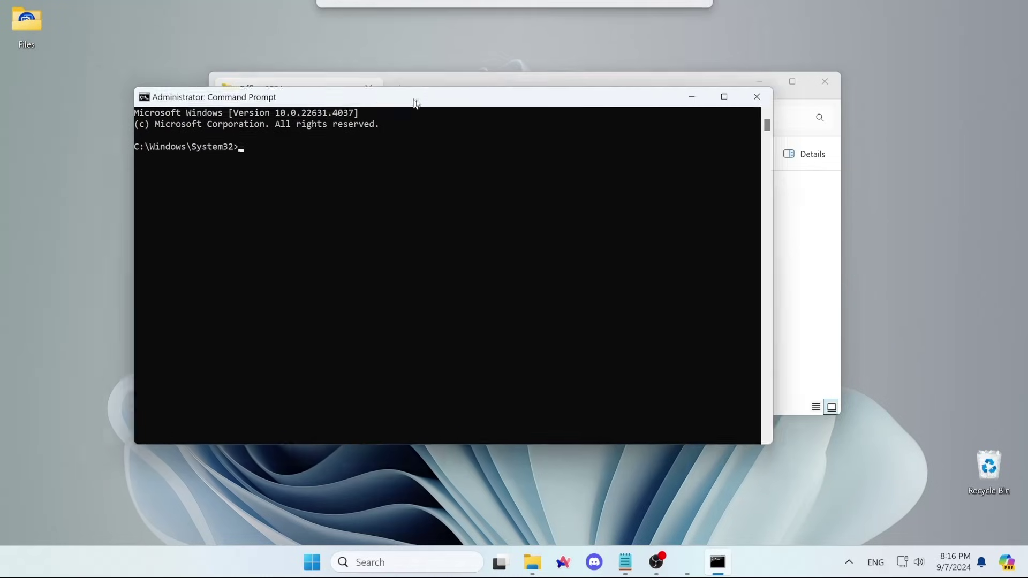
{"action": "left_click_drag", "start_coordinate": [518, 80], "coordinate": [332, 73]}
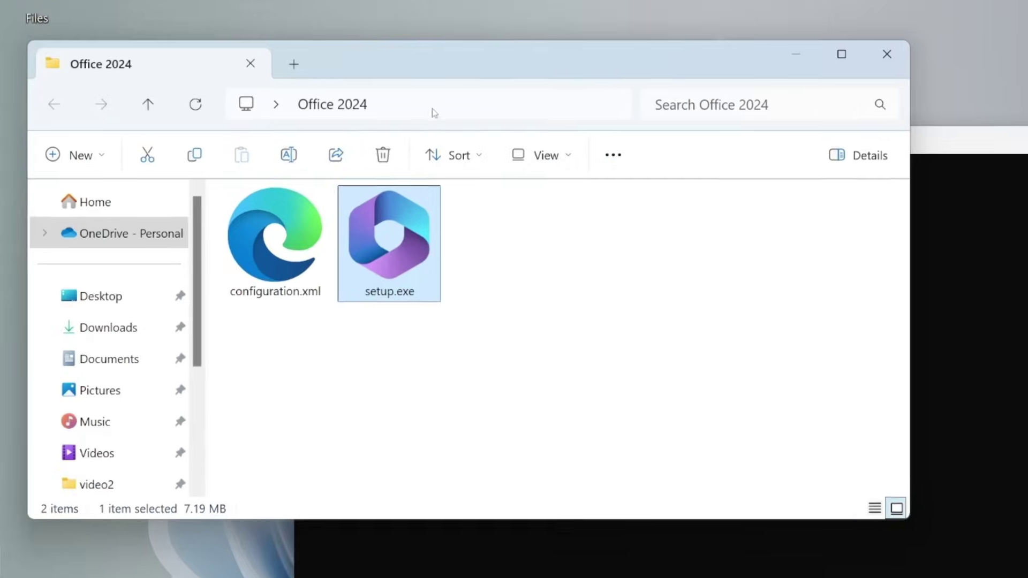
{"action": "left_click", "coordinate": [322, 106]}
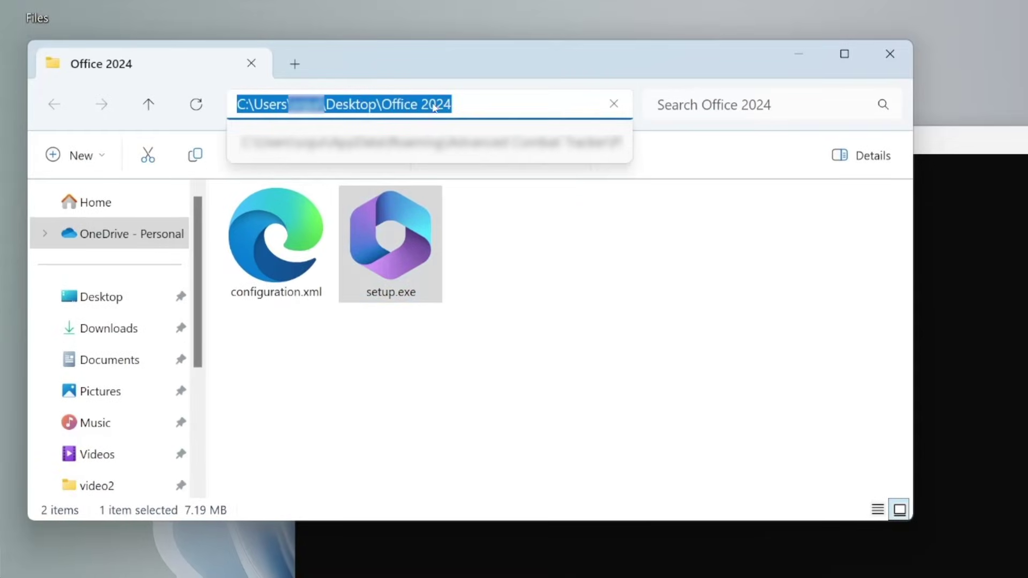
{"action": "right_click", "coordinate": [435, 108]}
{"action": "left_click", "coordinate": [543, 161]}
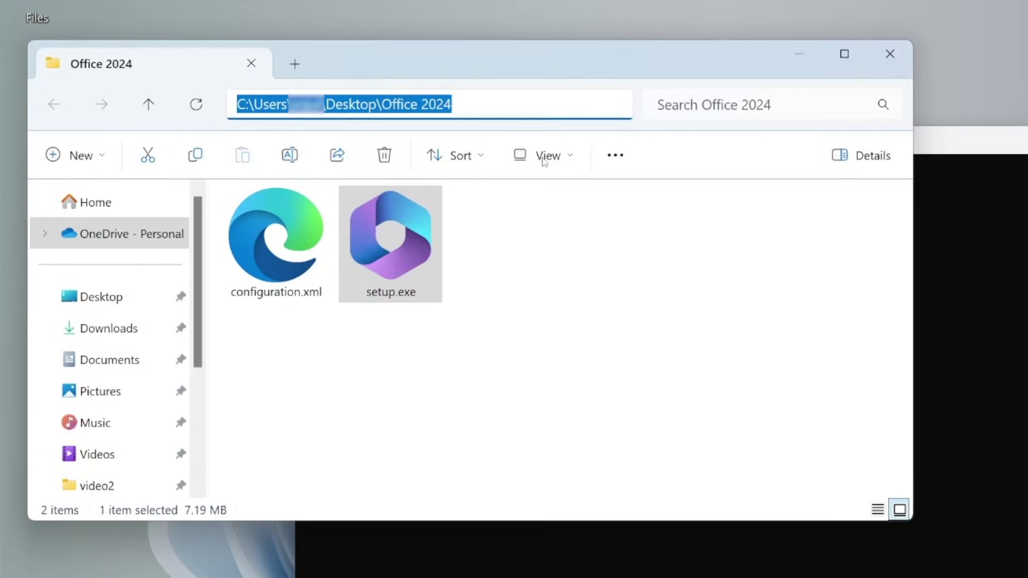
{"action": "left_click", "coordinate": [798, 56]}
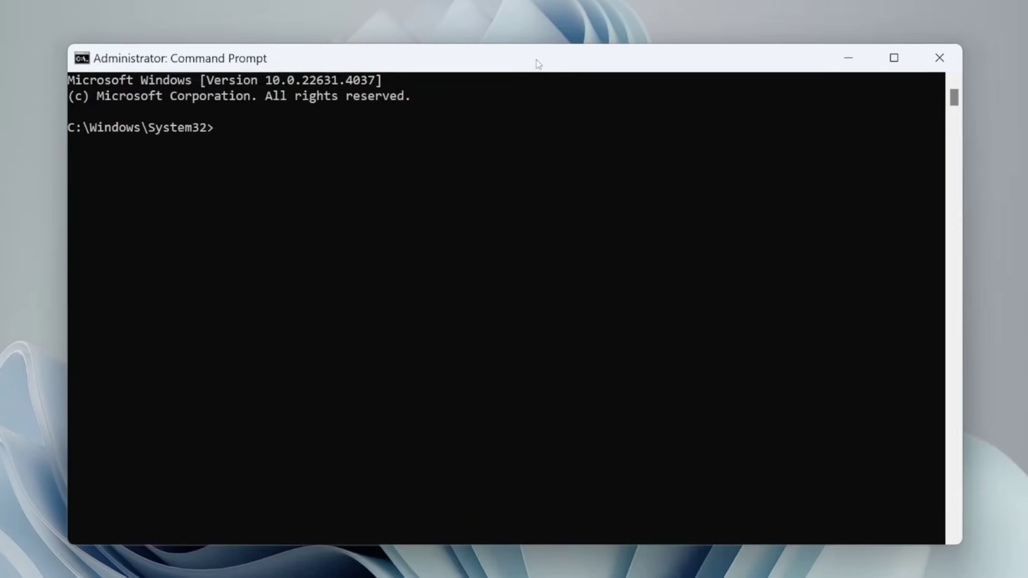
Step: Change into the Office 2024 folder and run setup /configure configuration.xml
{"action": "type", "text": "cd"}
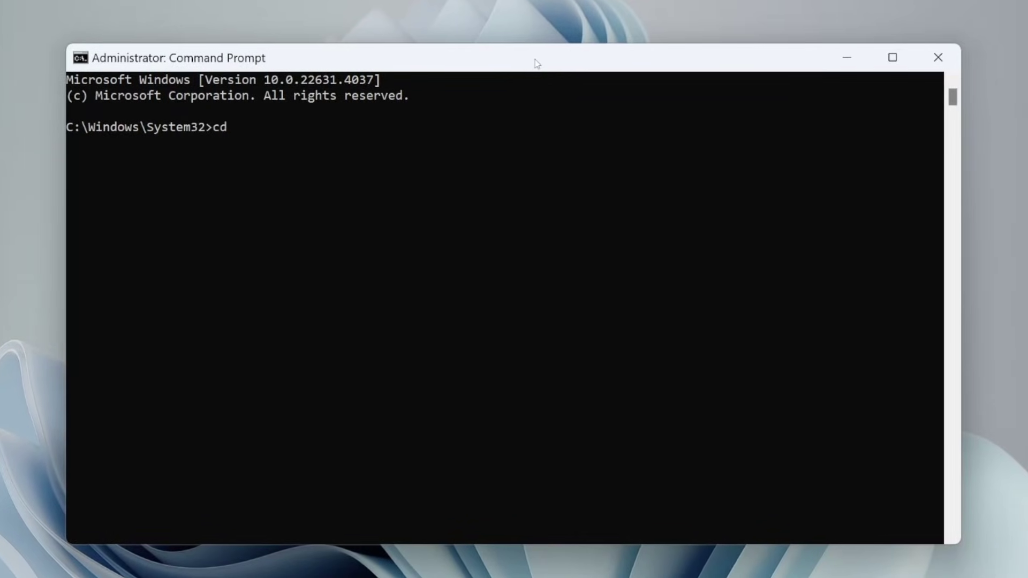
{"action": "right_click", "coordinate": [239, 129]}
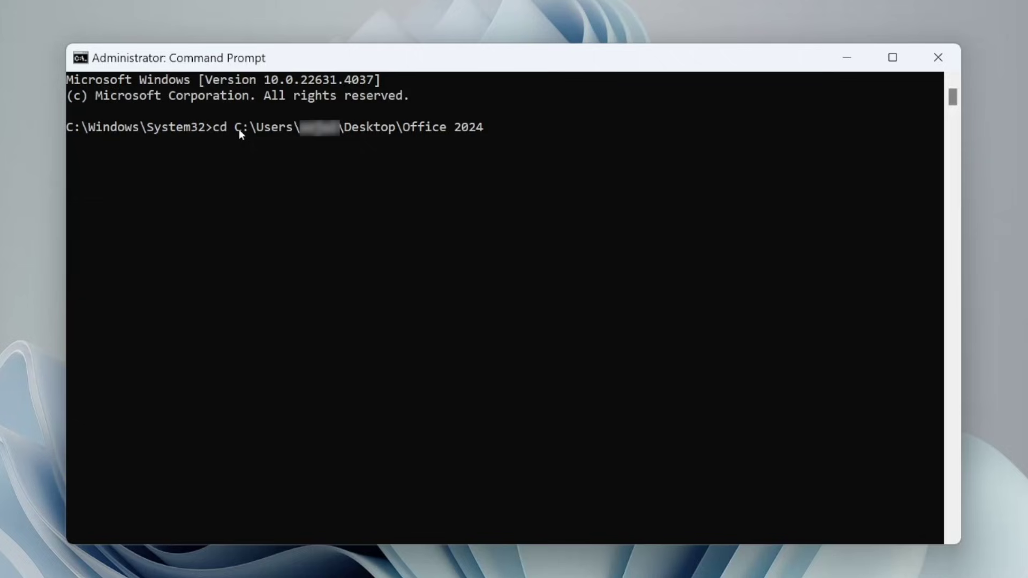
{"action": "key", "text": "Return"}
{"action": "type", "text": "setup /configure config"}
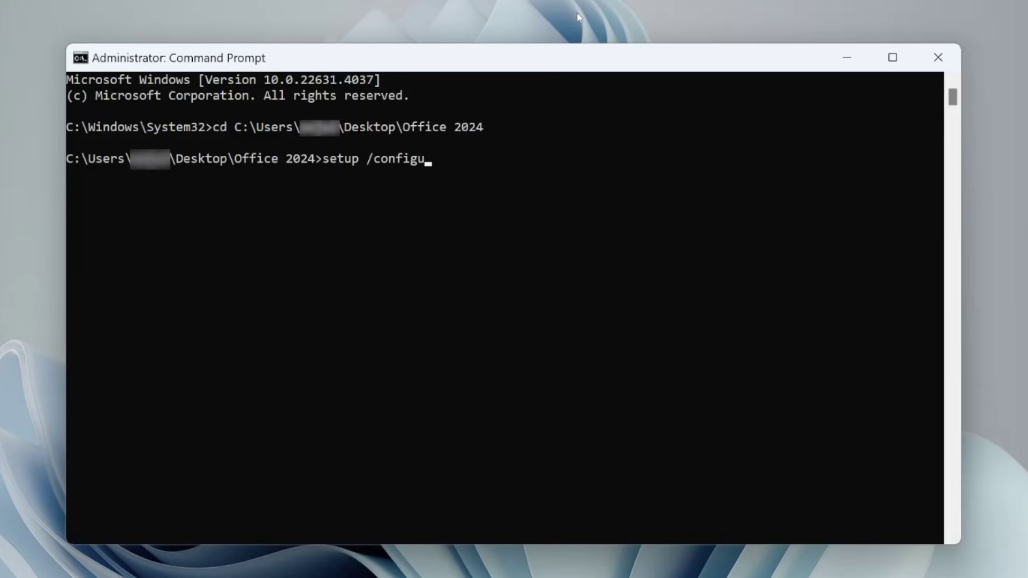
{"action": "type", "text": "uar"}
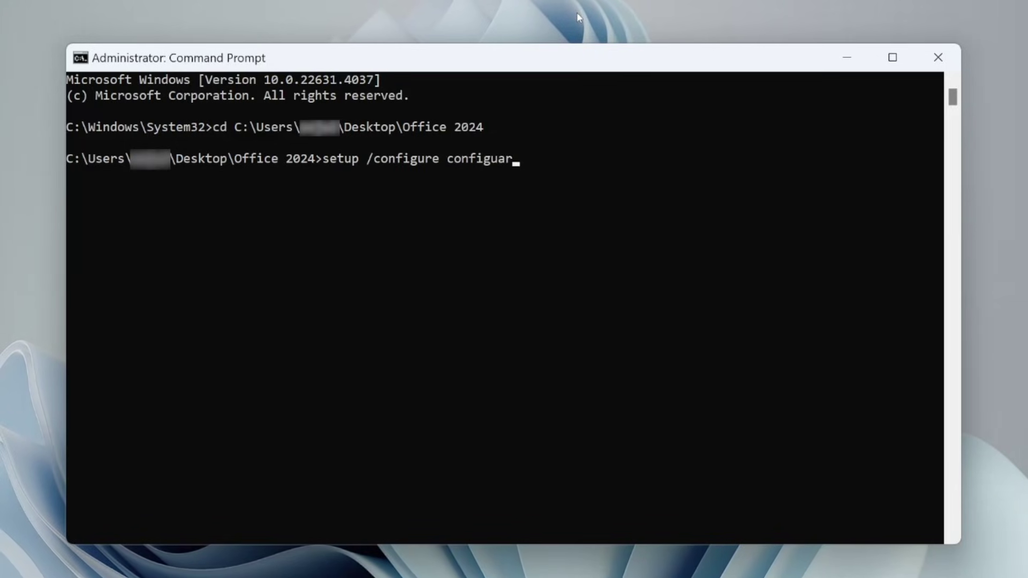
{"action": "key", "text": "BackSpace"}
{"action": "key", "text": "BackSpace"}
{"action": "type", "text": "ration.xml"}
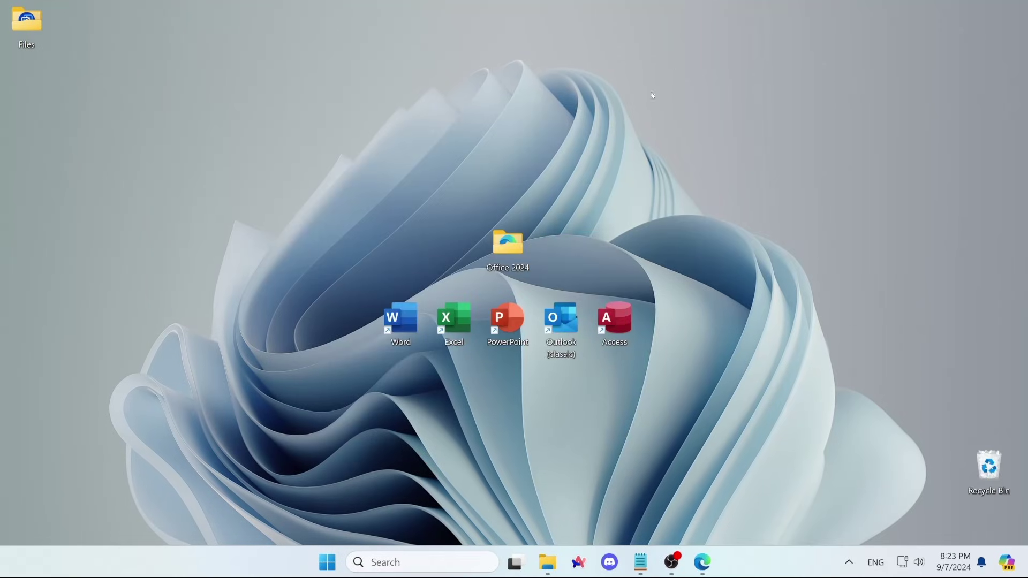
Step: Launch Word from its desktop shortcut and check its Account page for Office LTSC 2024
{"action": "left_click_drag", "start_coordinate": [310, 177], "coordinate": [710, 412]}
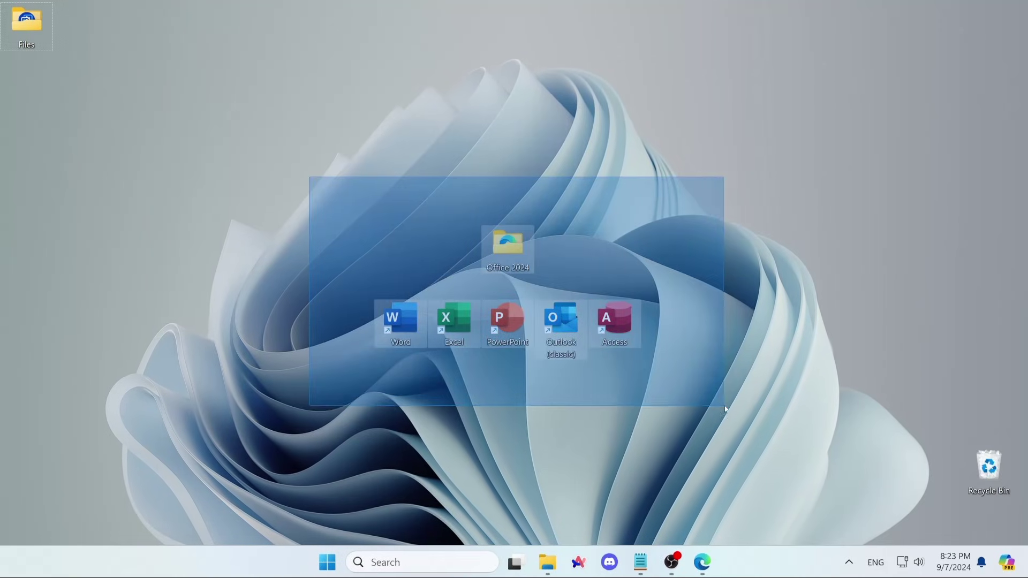
{"action": "left_click", "coordinate": [708, 409]}
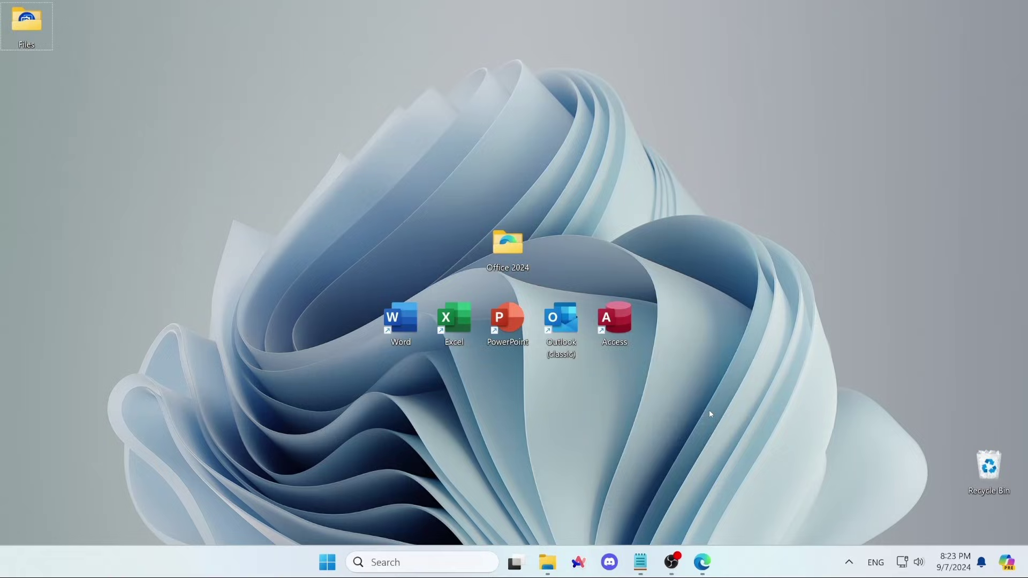
{"action": "double_click", "coordinate": [413, 323]}
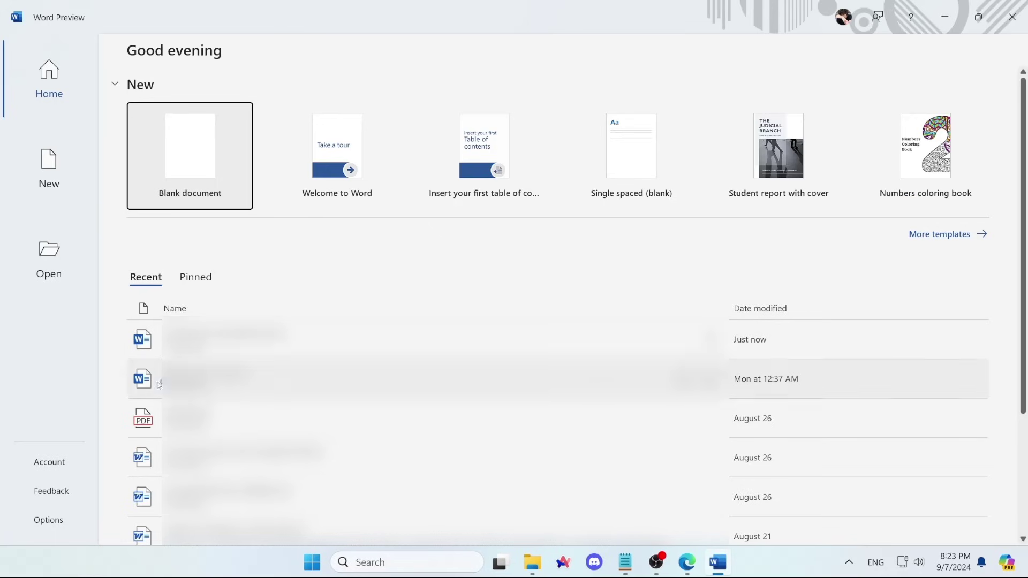
{"action": "left_click", "coordinate": [73, 464]}
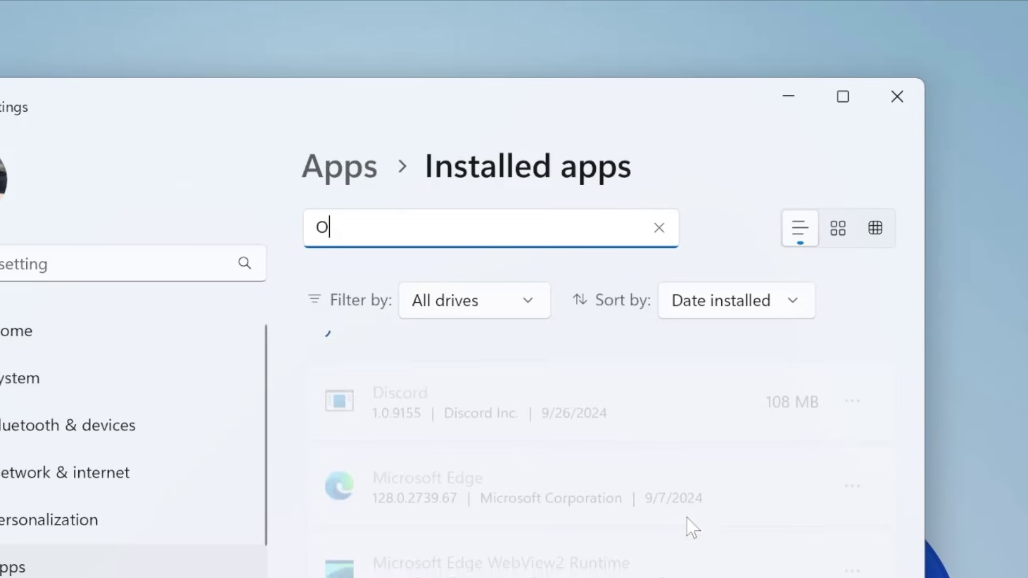
{"action": "type", "text": "ffice"}
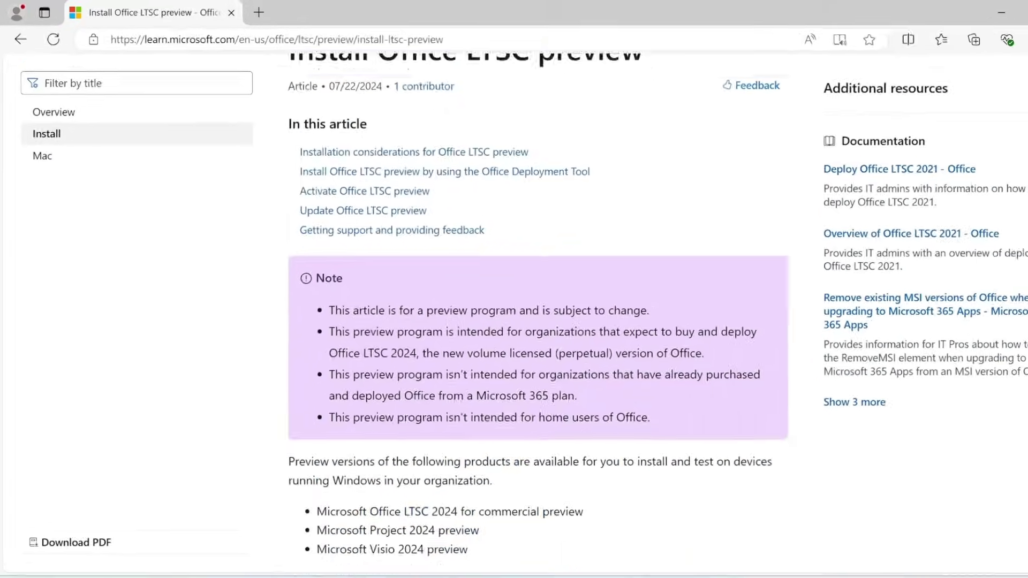
Step: Copy the Office LTSC 2024 KMS key from the Microsoft Learn key table
{"action": "mouse_move", "coordinate": [1019, 86]}
{"action": "left_mouse_down"}
{"action": "mouse_move", "coordinate": [1018, 268]}
{"action": "mouse_move", "coordinate": [1003, 379]}
{"action": "left_mouse_up"}
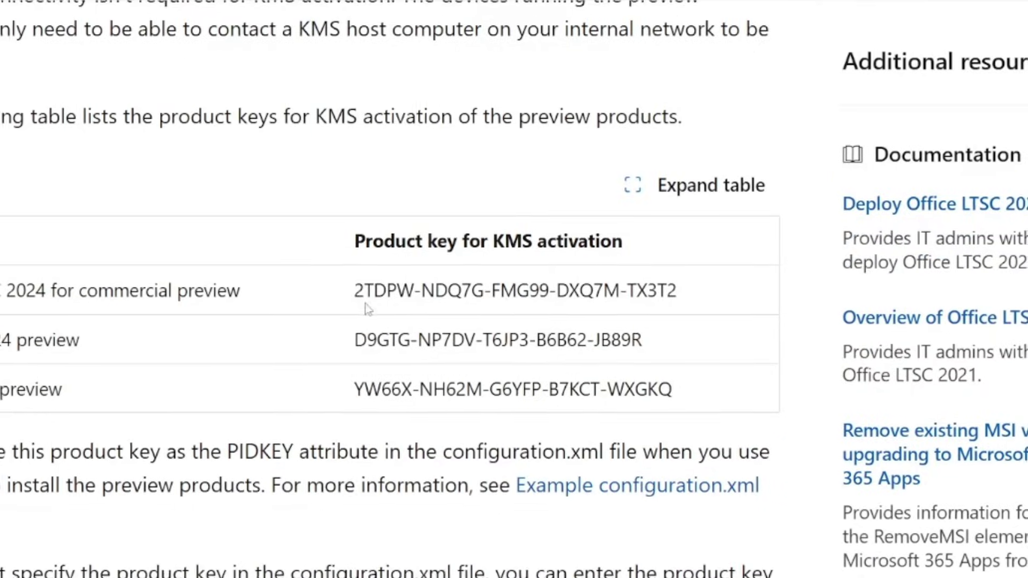
{"action": "left_click_drag", "start_coordinate": [518, 206], "coordinate": [522, 206]}
{"action": "left_click_drag", "start_coordinate": [362, 291], "coordinate": [612, 299]}
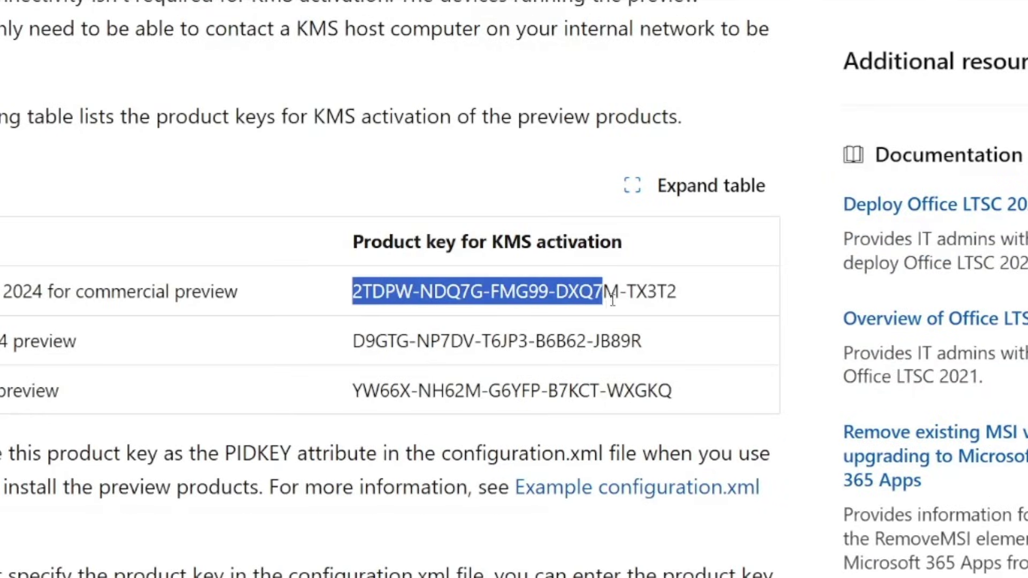
{"action": "right_click", "coordinate": [610, 309]}
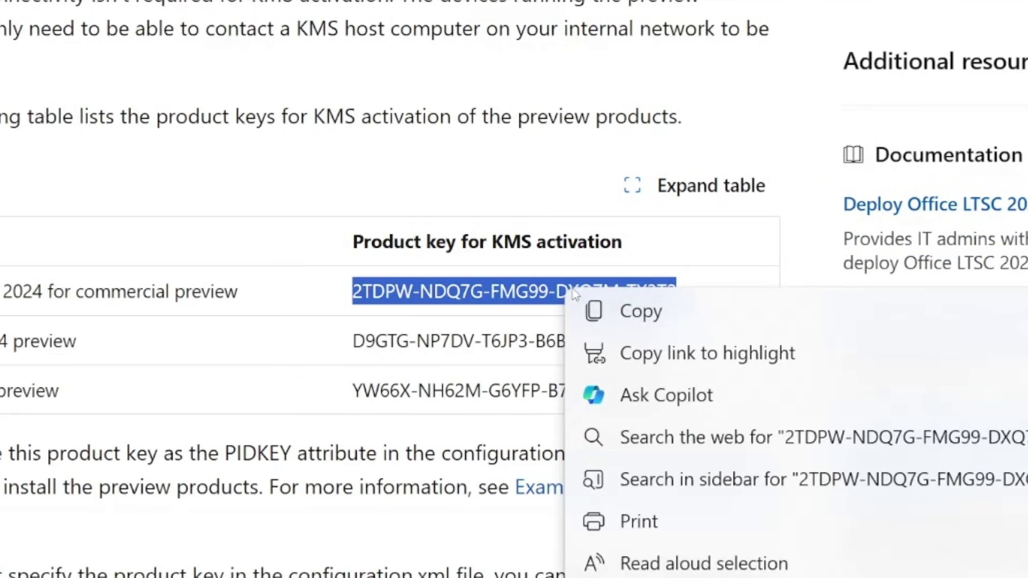
{"action": "left_click", "coordinate": [614, 316]}
{"action": "left_click", "coordinate": [716, 562]}
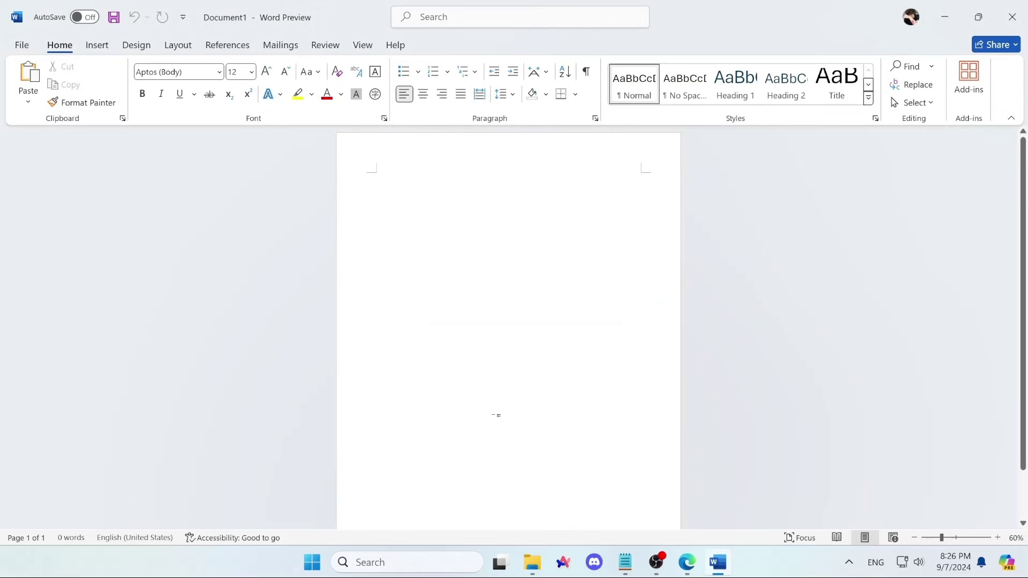
Step: Enter the copied LTSC 2024 key under Account's Change Product Key and activate Office
{"action": "left_click", "coordinate": [26, 47]}
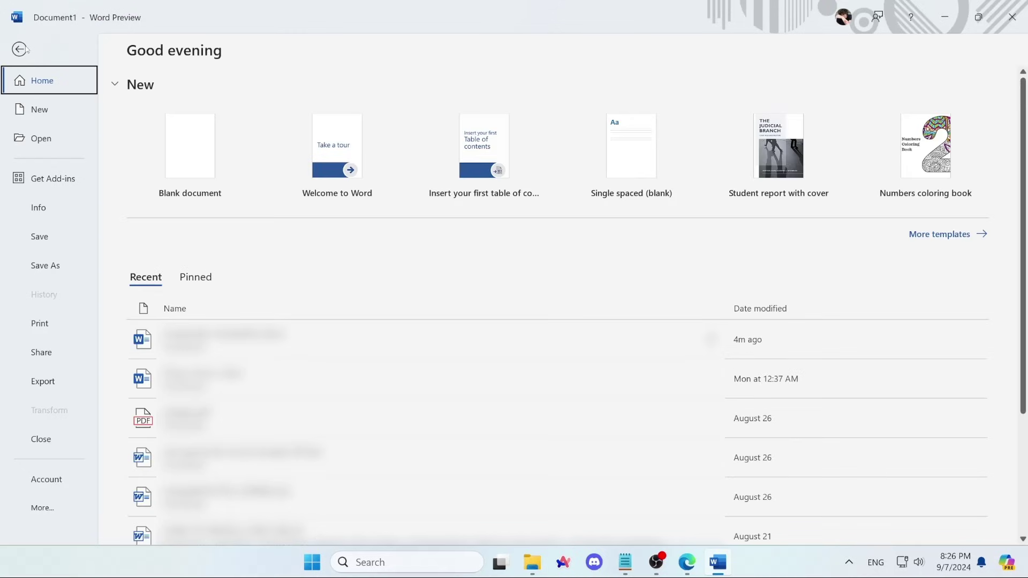
{"action": "left_click", "coordinate": [67, 482]}
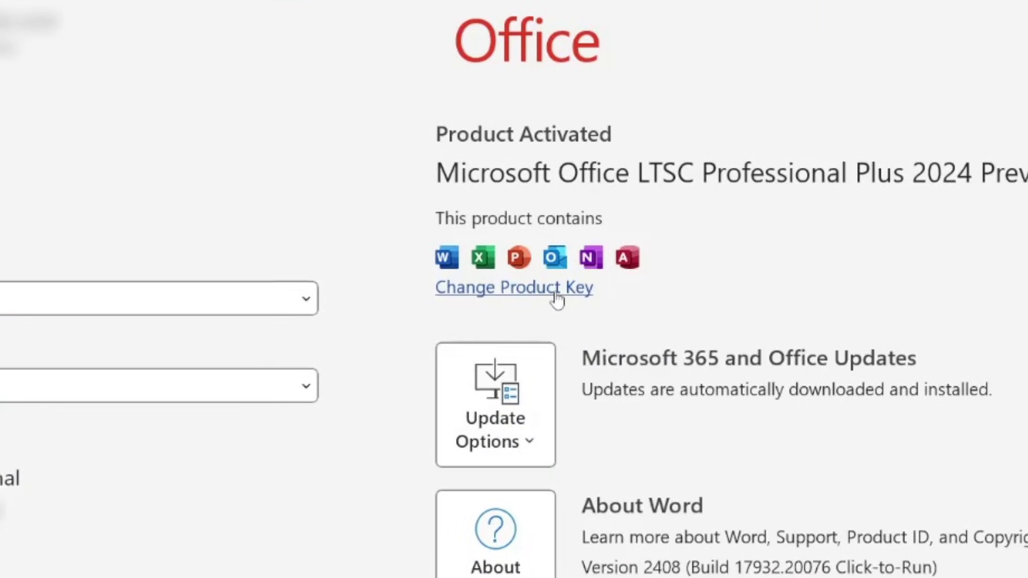
{"action": "left_click", "coordinate": [556, 294]}
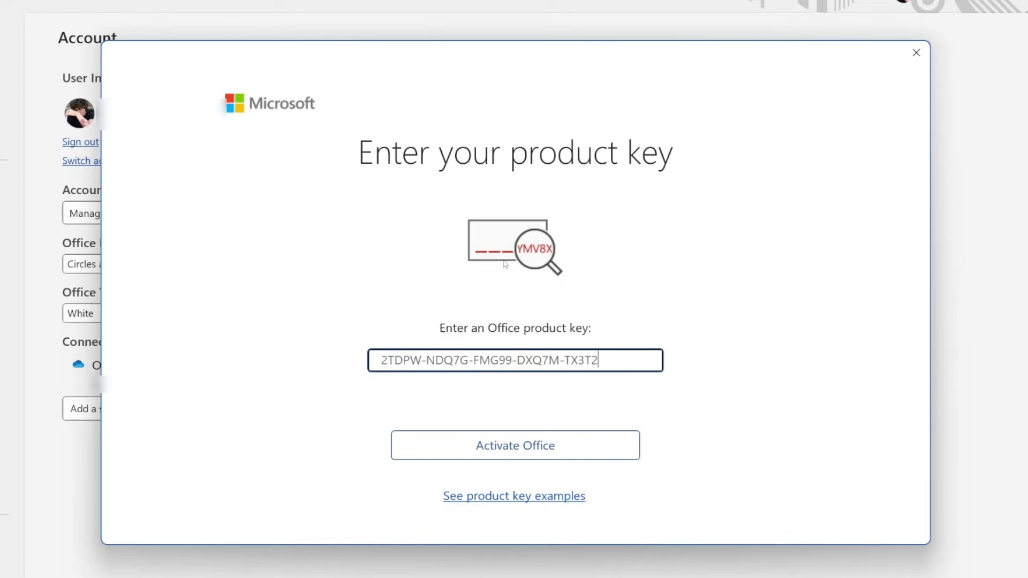
{"action": "left_click", "coordinate": [553, 449]}
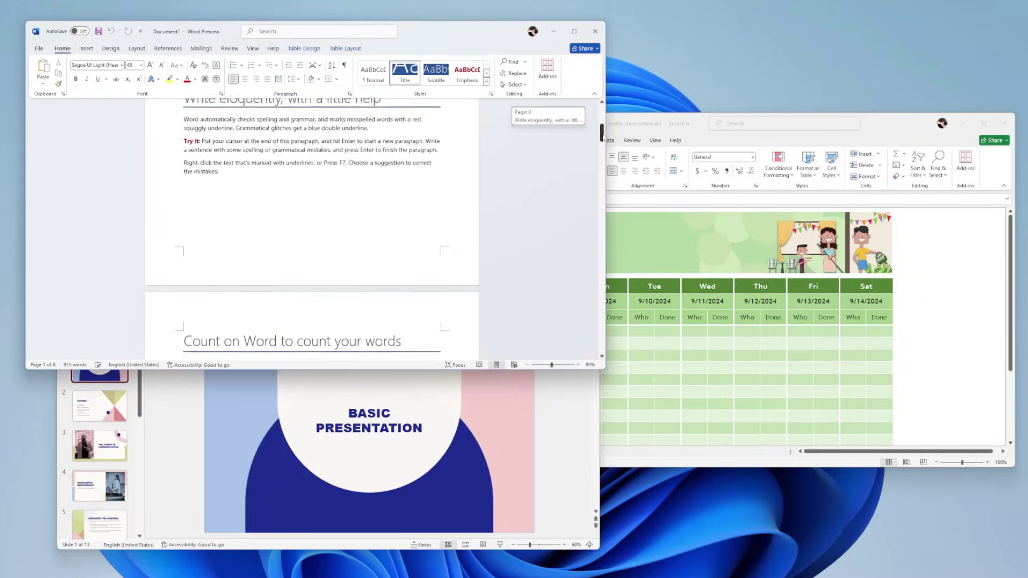
Step: Scroll Word's tour down to pictures-from-the-web, then bring Excel's Weekly Chore Schedule forward
{"action": "left_click_drag", "start_coordinate": [604, 170], "coordinate": [606, 185]}
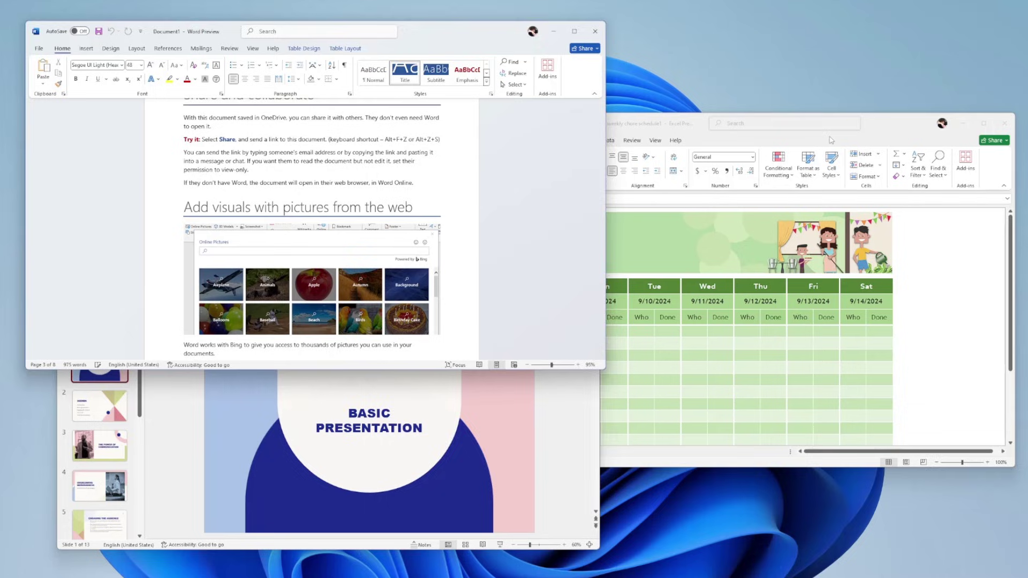
{"action": "left_click", "coordinate": [891, 127]}
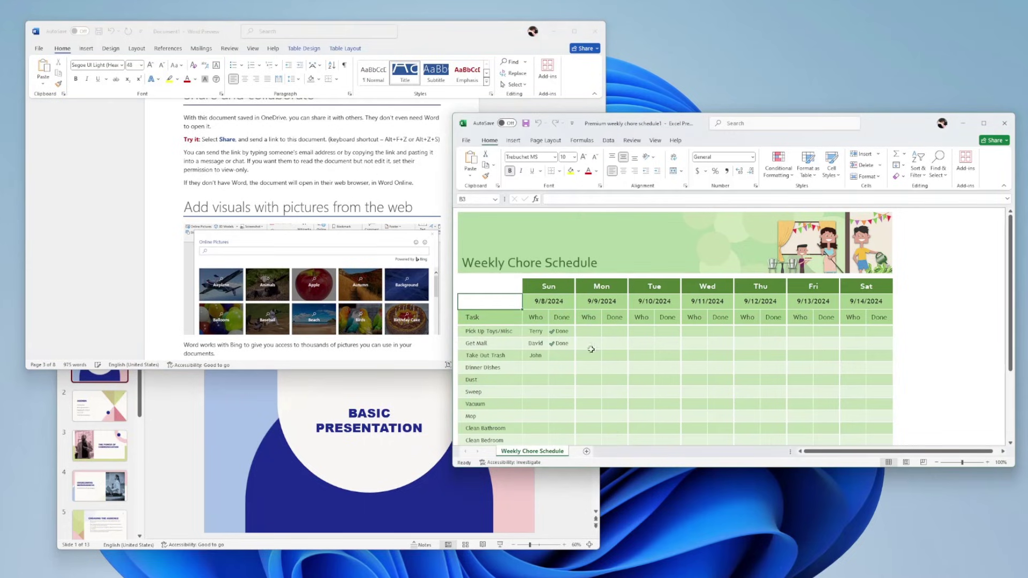